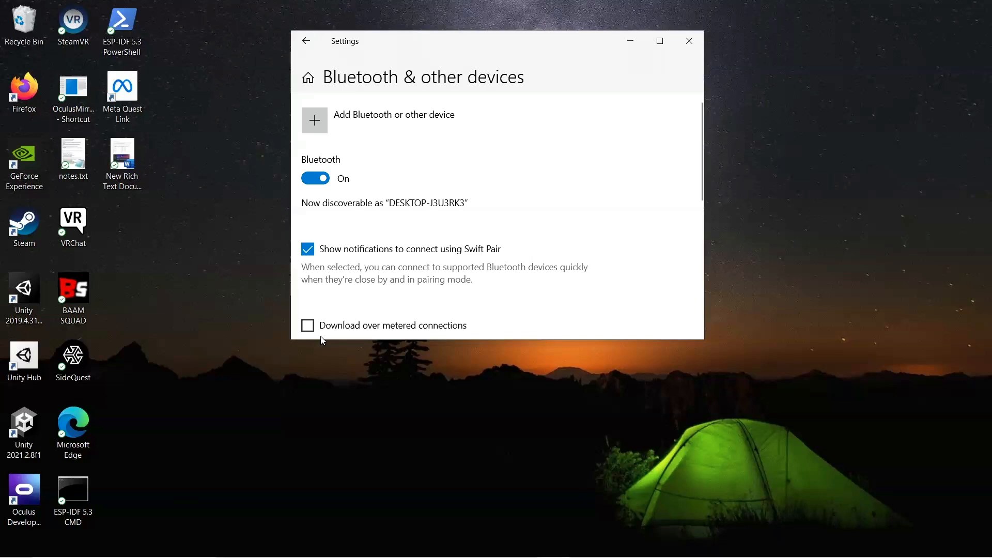
Step: Check the VR Foottroller entries in the Bluetooth devices, switch Bluetooth off and on again, and close the Settings window
{"action": "scroll", "coordinate": [329, 270], "scroll_direction": "down", "scroll_amount": 2}
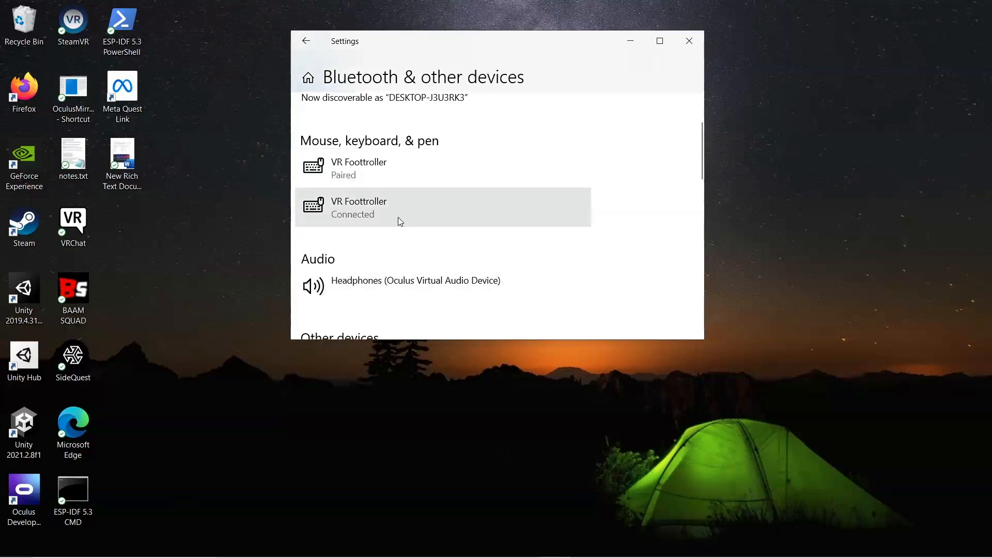
{"action": "scroll", "coordinate": [399, 221], "scroll_direction": "up", "scroll_amount": 1}
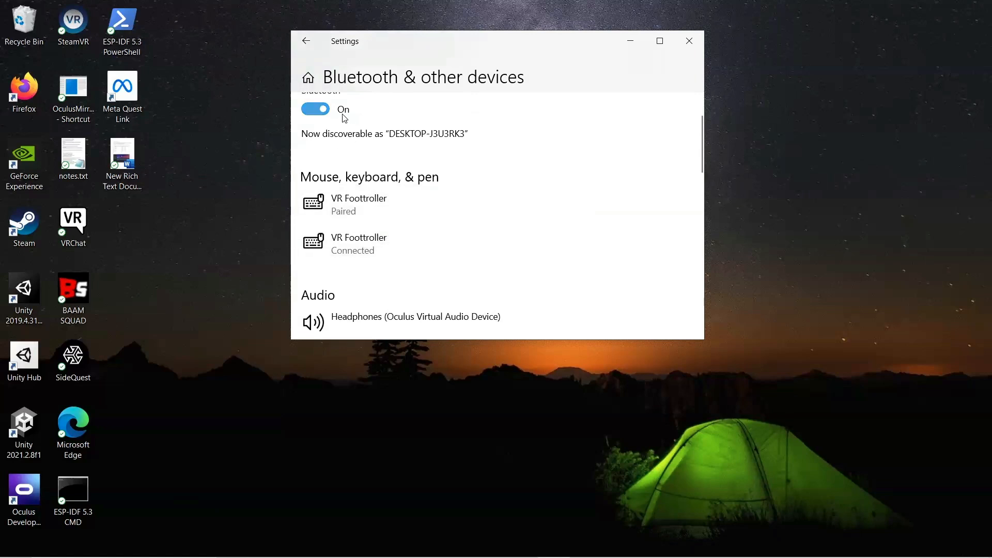
{"action": "left_click", "coordinate": [308, 109]}
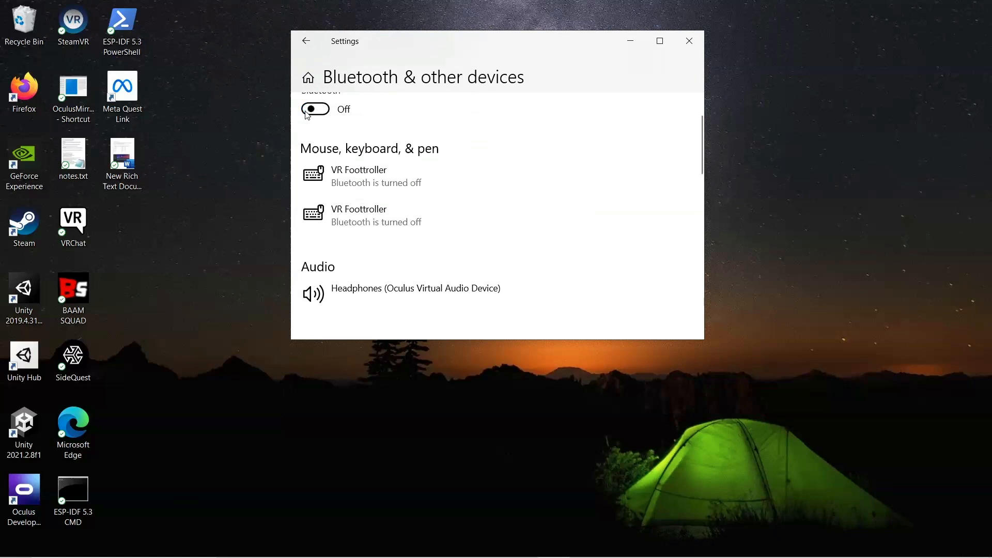
{"action": "left_click", "coordinate": [324, 115]}
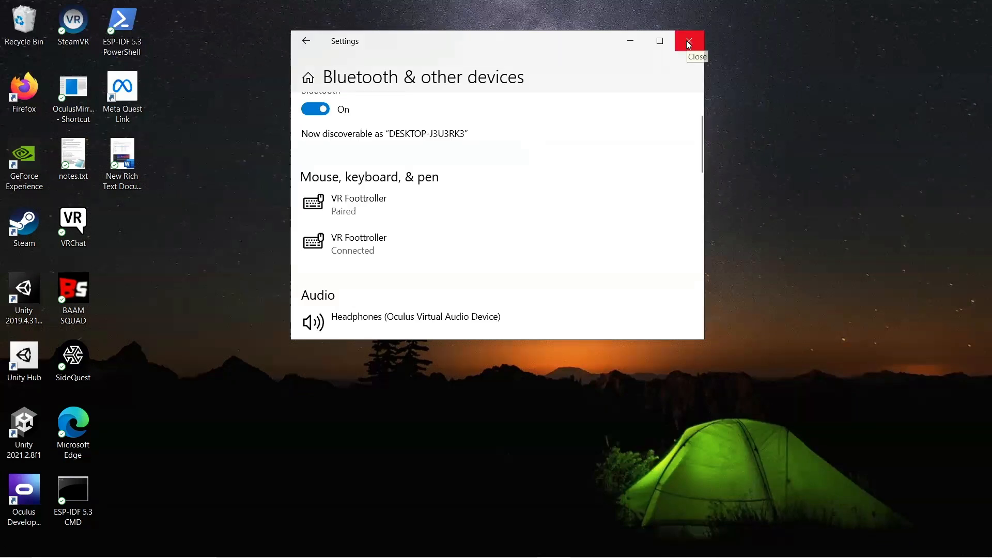
{"action": "left_click", "coordinate": [687, 44]}
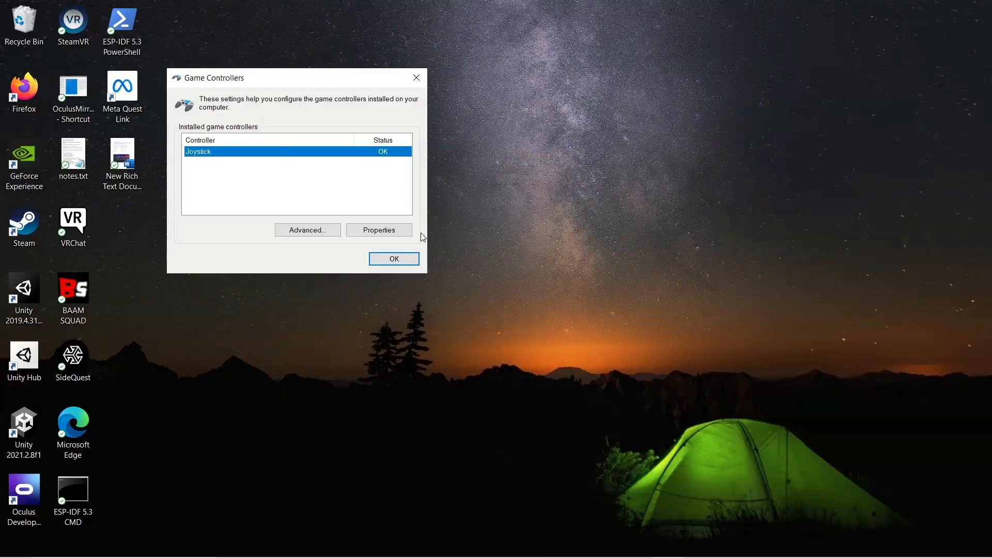
Step: Open the test page of the Joystick game controller's properties and place its window beside the Game Controllers dialog
{"action": "left_click", "coordinate": [398, 229]}
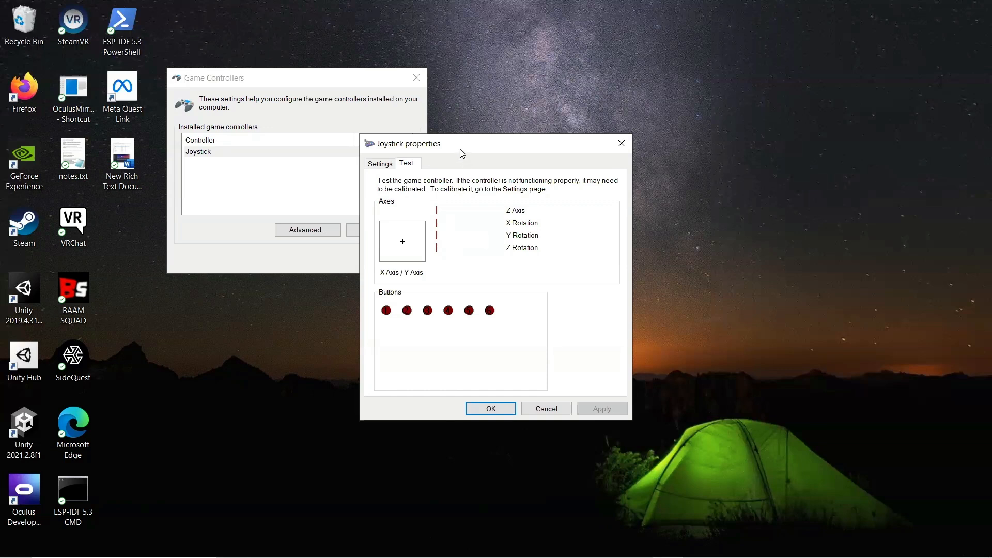
{"action": "left_click_drag", "start_coordinate": [462, 153], "coordinate": [543, 143]}
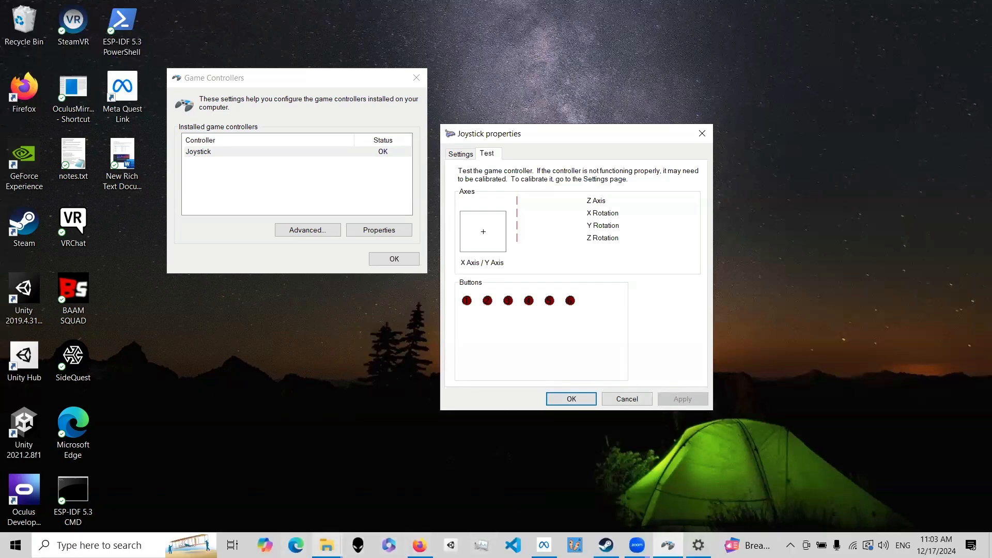
Step: Switch to the File Explorer window showing the logs folder and browse to Program Files (x86)\Steam on drive C
{"action": "left_click", "coordinate": [326, 546]}
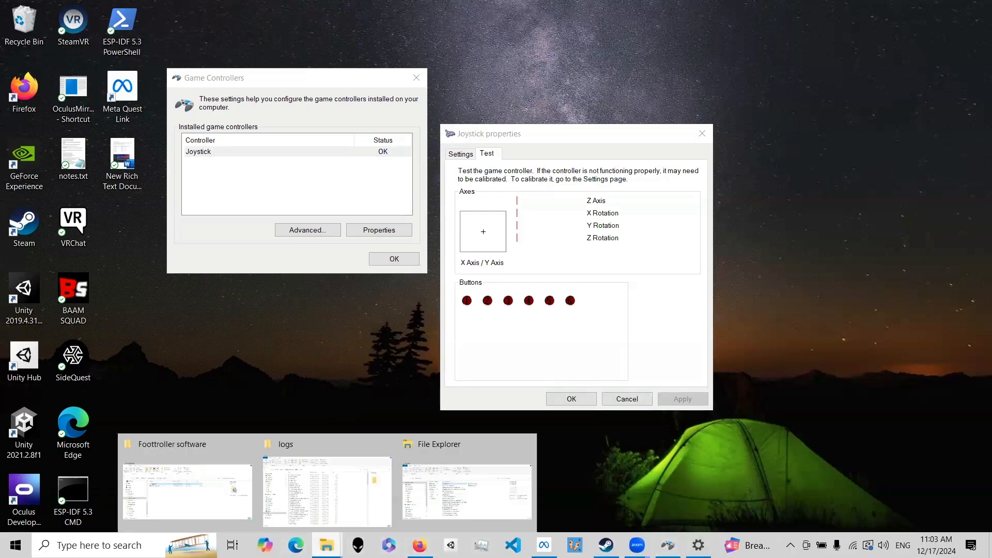
{"action": "left_click", "coordinate": [312, 512]}
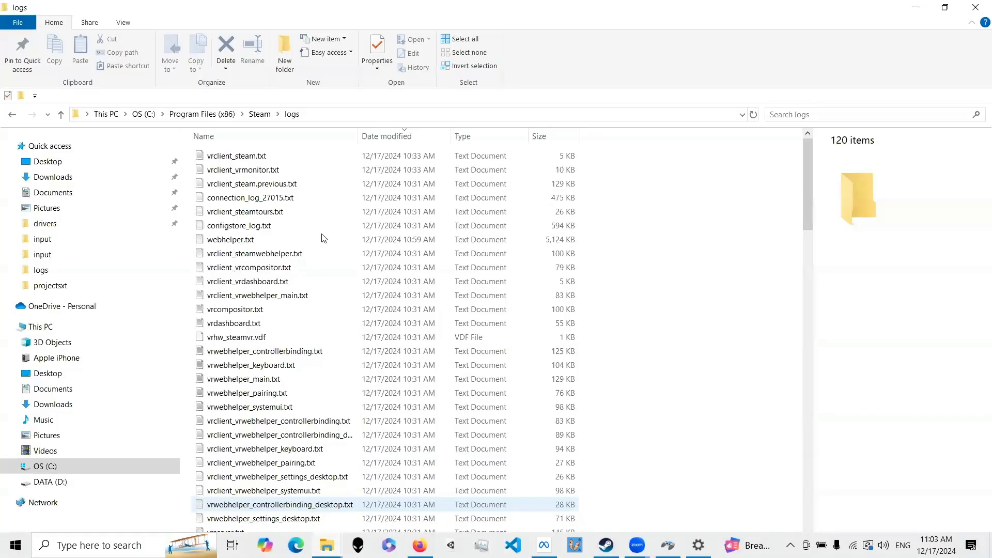
{"action": "left_click", "coordinate": [91, 469]}
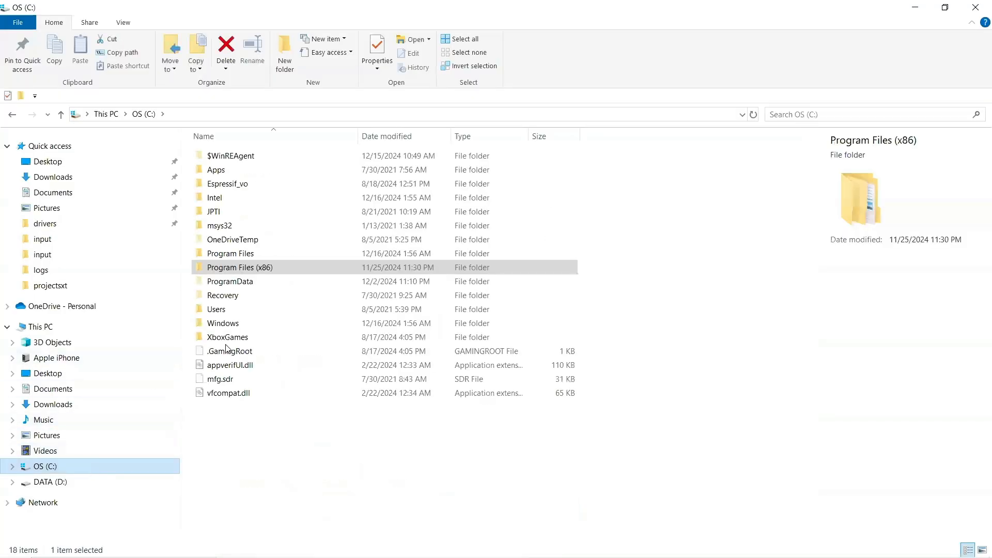
{"action": "double_click", "coordinate": [285, 267]}
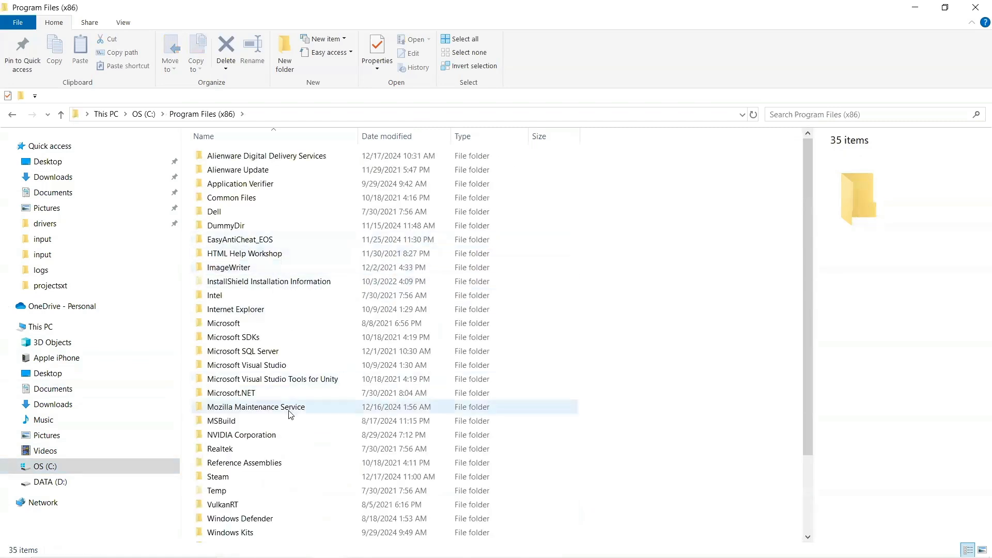
{"action": "scroll", "coordinate": [279, 433], "scroll_direction": "down", "scroll_amount": 3}
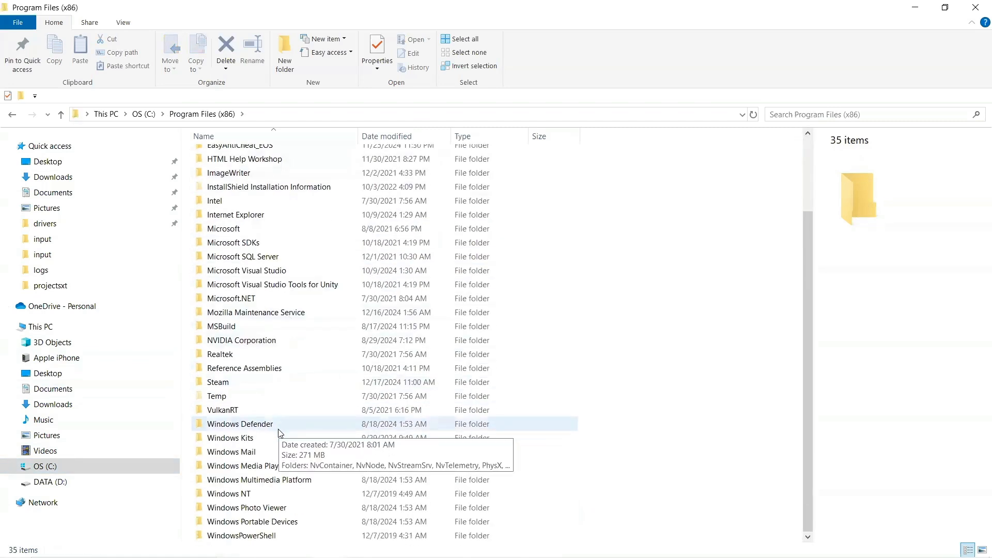
{"action": "double_click", "coordinate": [263, 383]}
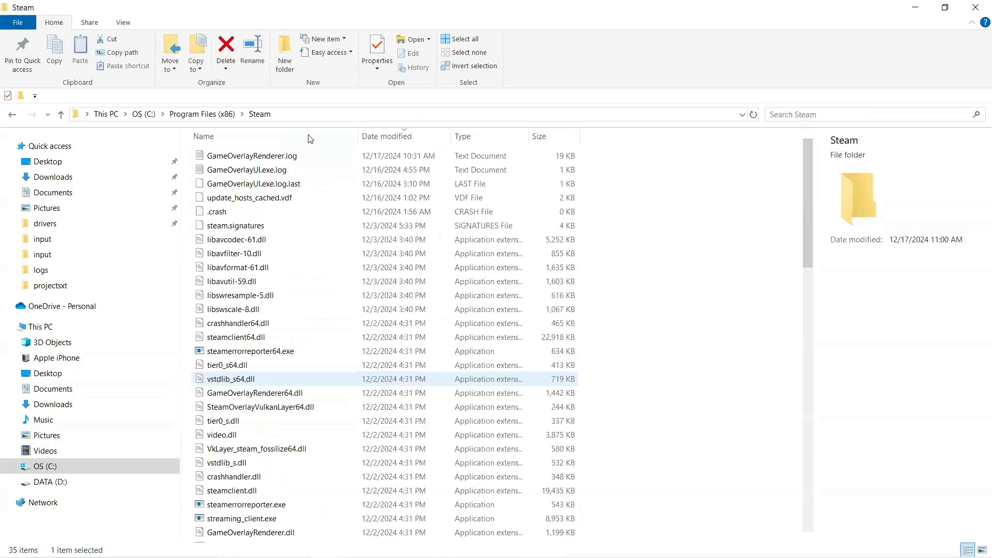
Step: Browse from the Steam folder to steamapps\common\SteamVR\drivers
{"action": "scroll", "coordinate": [310, 313], "scroll_direction": "down", "scroll_amount": 19}
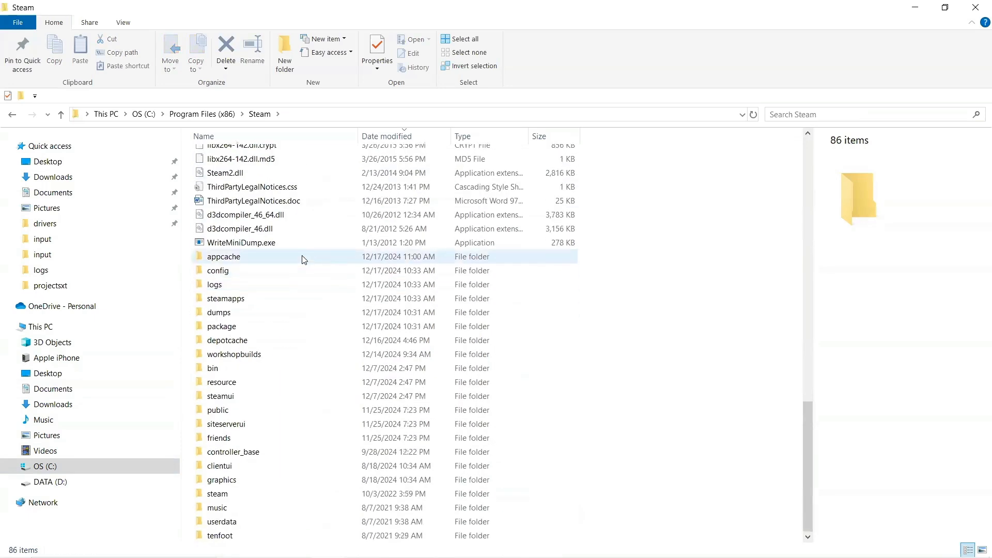
{"action": "double_click", "coordinate": [279, 299]}
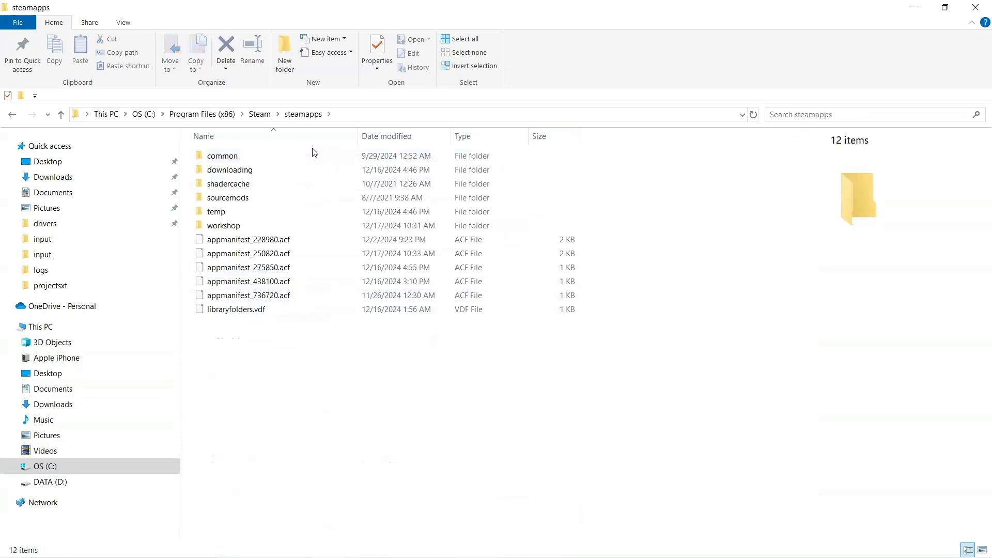
{"action": "double_click", "coordinate": [306, 158]}
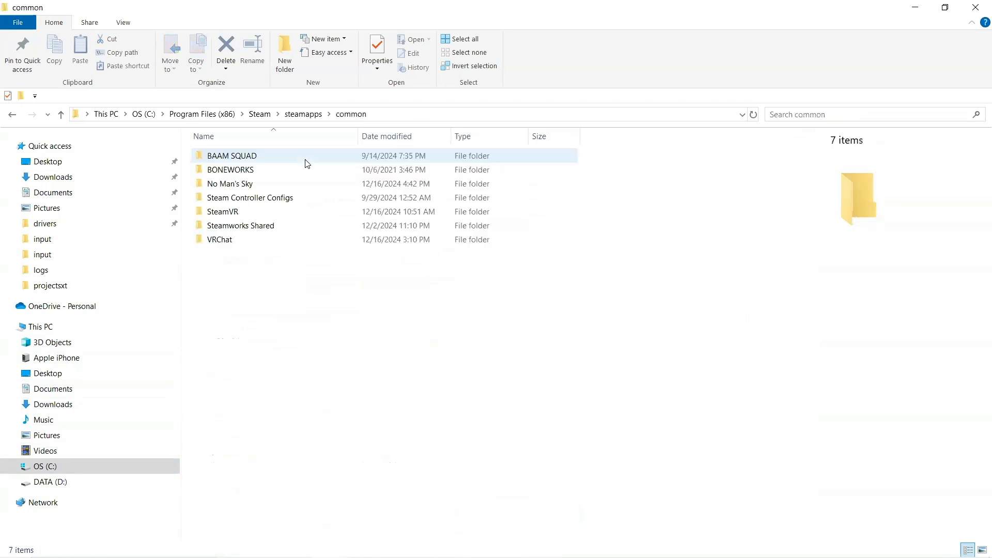
{"action": "double_click", "coordinate": [285, 214]}
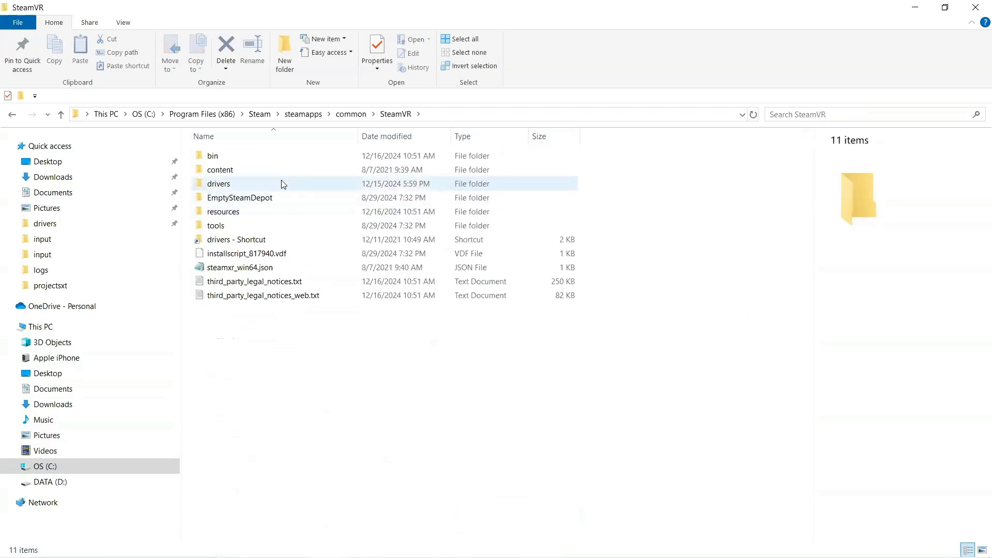
{"action": "double_click", "coordinate": [283, 184]}
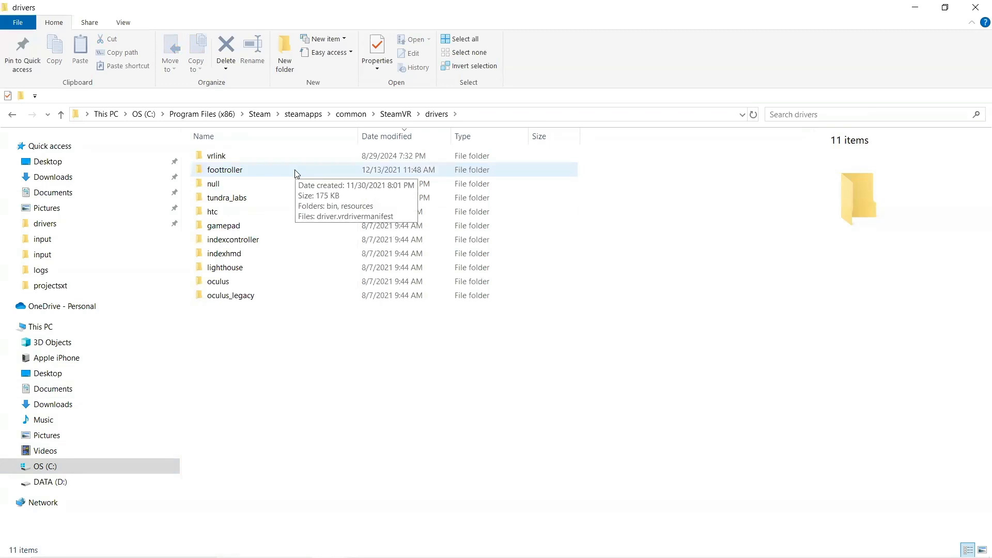
Step: Open the foottroller driver's resources\input folder to view its game binding files
{"action": "double_click", "coordinate": [297, 172]}
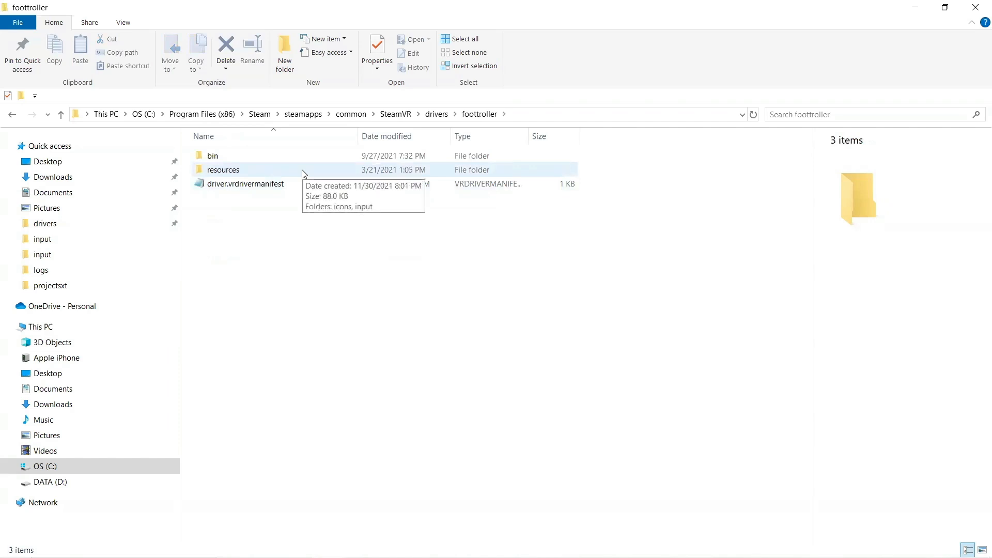
{"action": "left_click", "coordinate": [261, 171]}
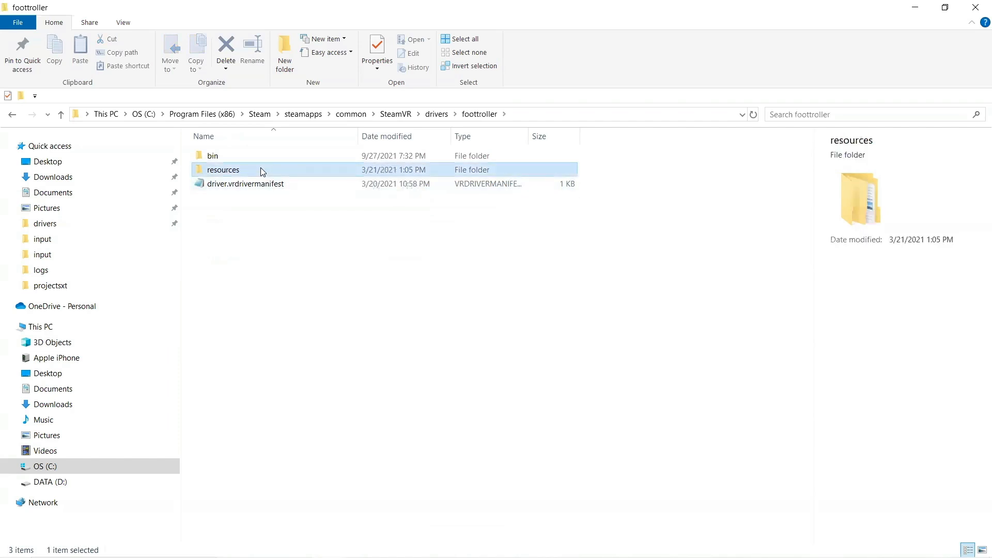
{"action": "double_click", "coordinate": [262, 171]}
{"action": "left_click", "coordinate": [261, 171]}
{"action": "double_click", "coordinate": [261, 171]}
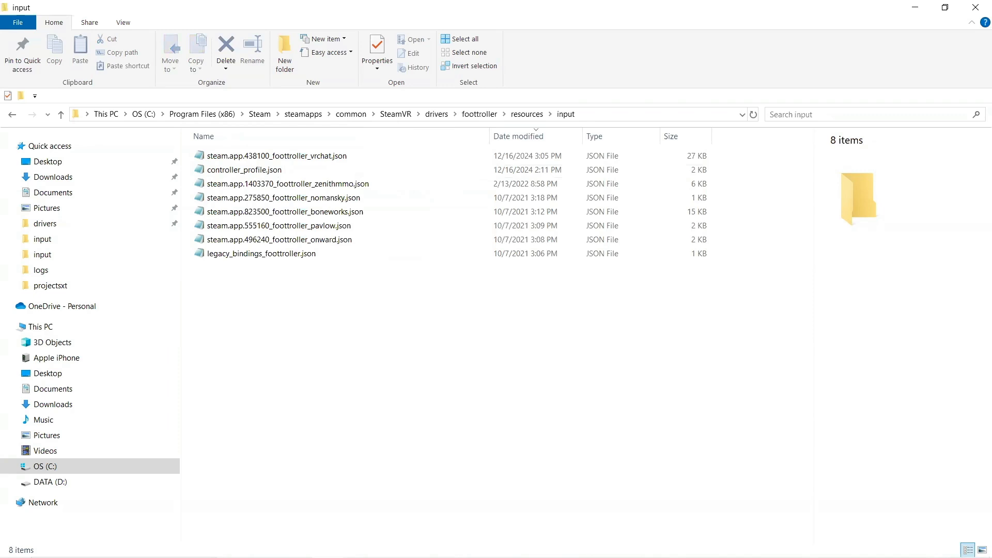
Step: Switch to Steam, search the library for "steamvr" and launch SteamVR
{"action": "mouse_move", "coordinate": [377, 557]}
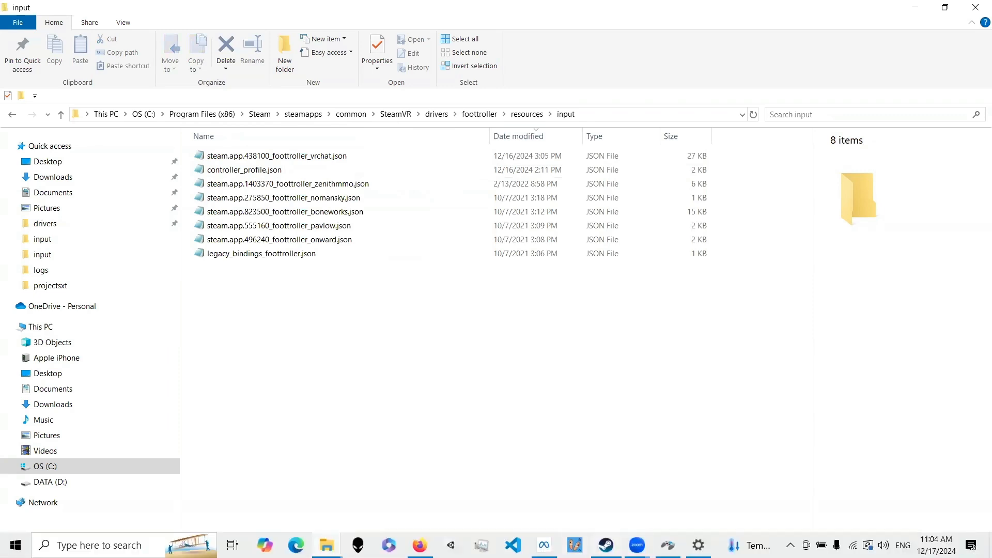
{"action": "left_click", "coordinate": [606, 545]}
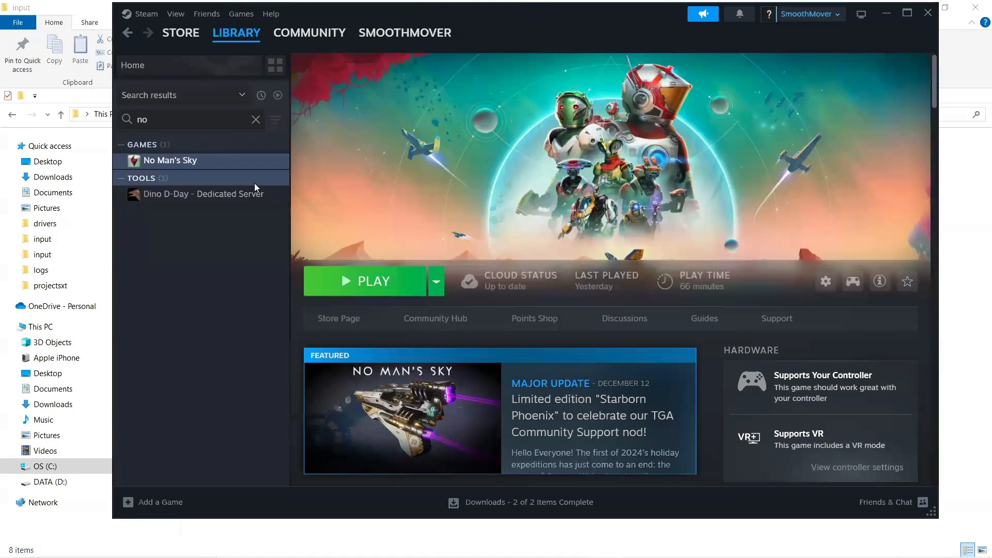
{"action": "left_click", "coordinate": [256, 119]}
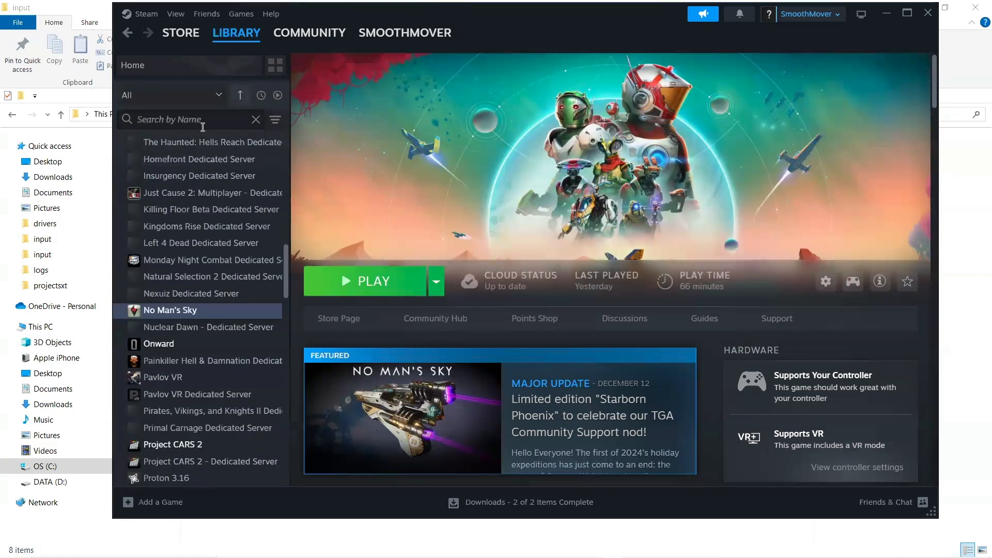
{"action": "type", "text": "steamvr"}
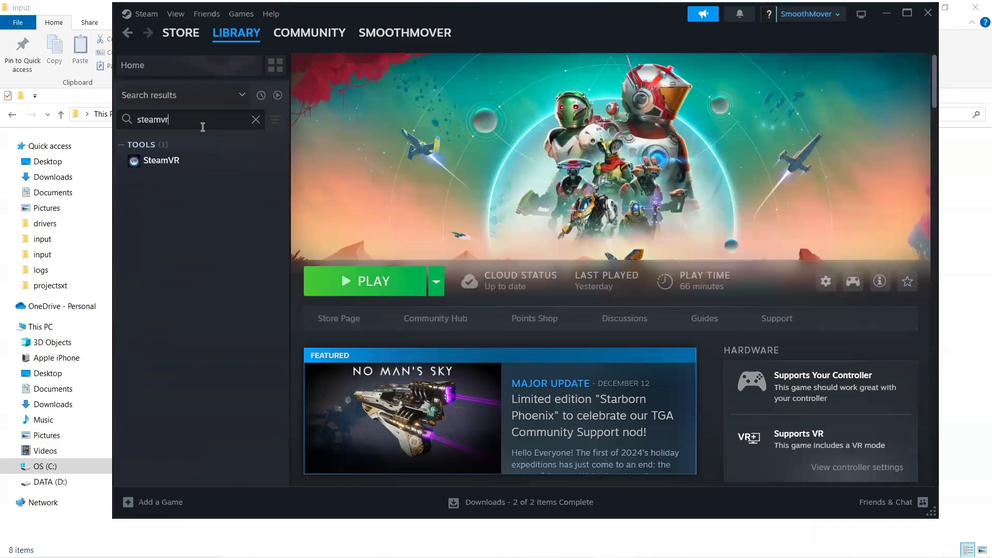
{"action": "left_click", "coordinate": [166, 161]}
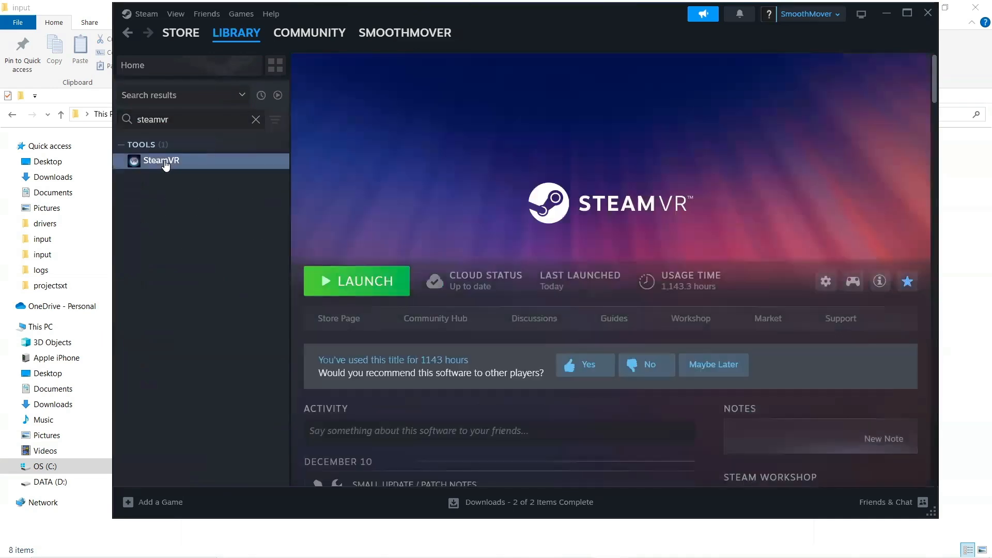
{"action": "left_click", "coordinate": [331, 288]}
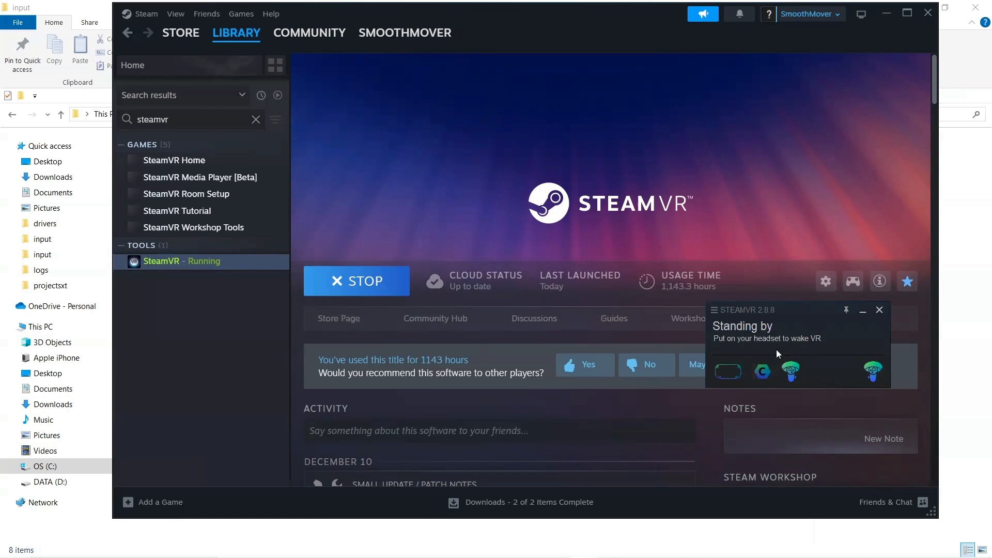
{"action": "right_click", "coordinate": [775, 335]}
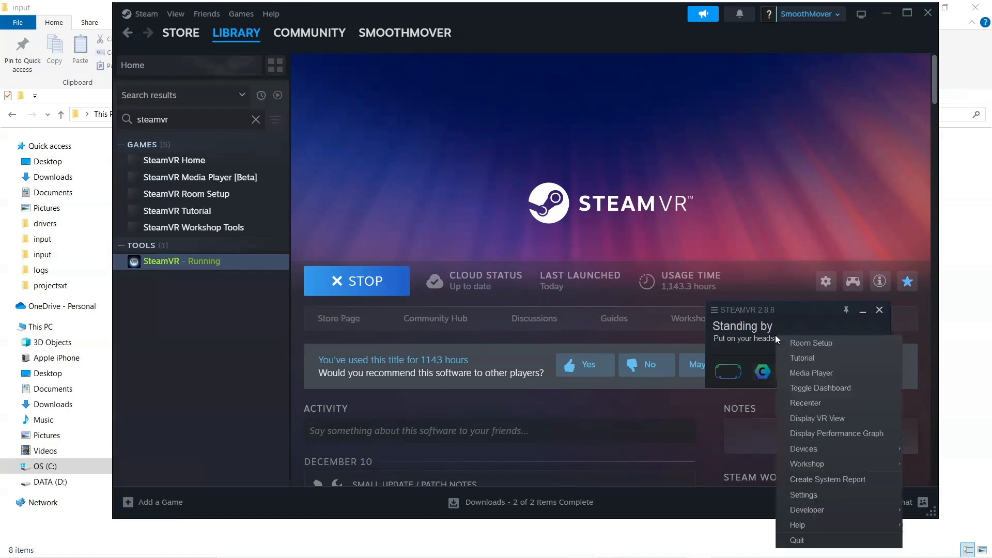
{"action": "left_click", "coordinate": [789, 305]}
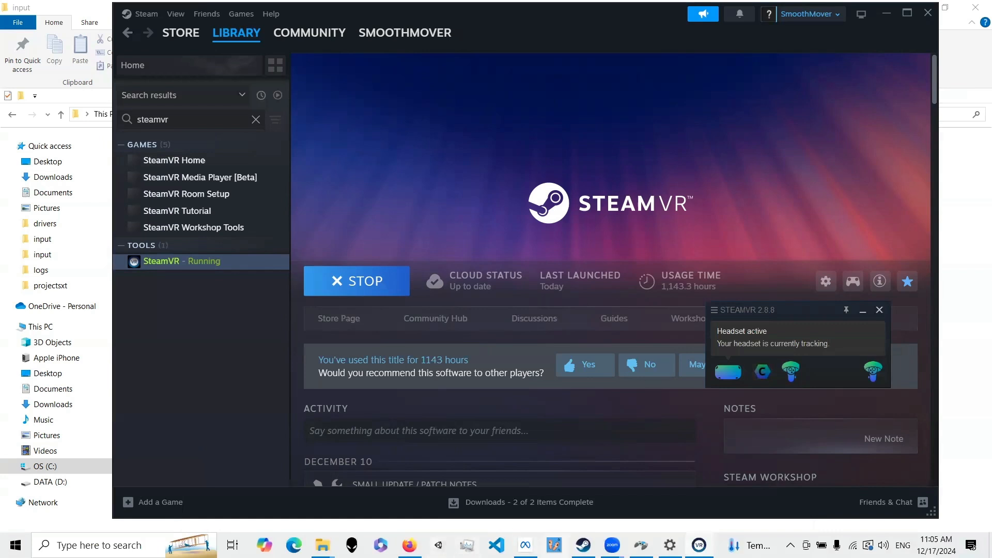
Step: Bring up the VR Foottroller Monitor to check the joystick and raw foot inputs, and minimize it
{"action": "left_click", "coordinate": [554, 546]}
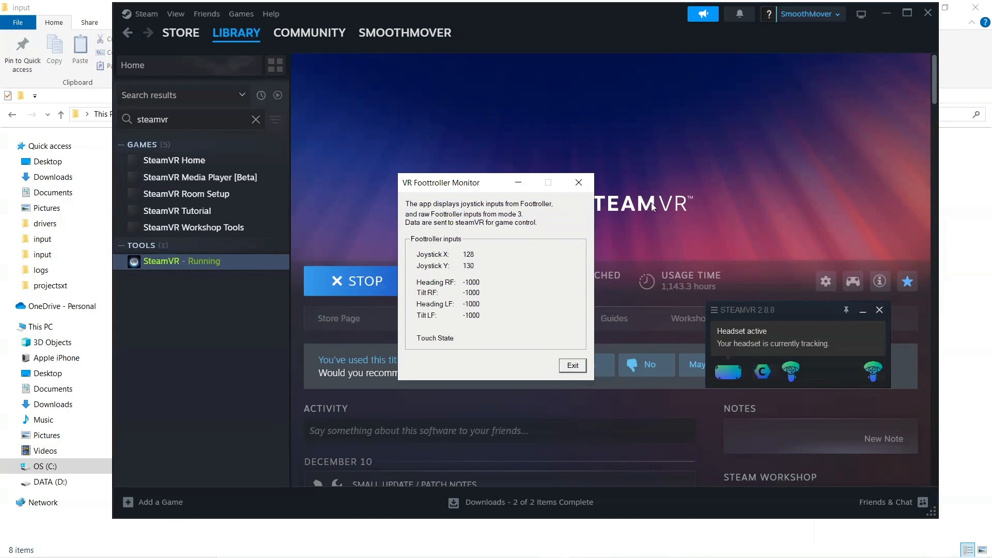
{"action": "left_click", "coordinate": [514, 188]}
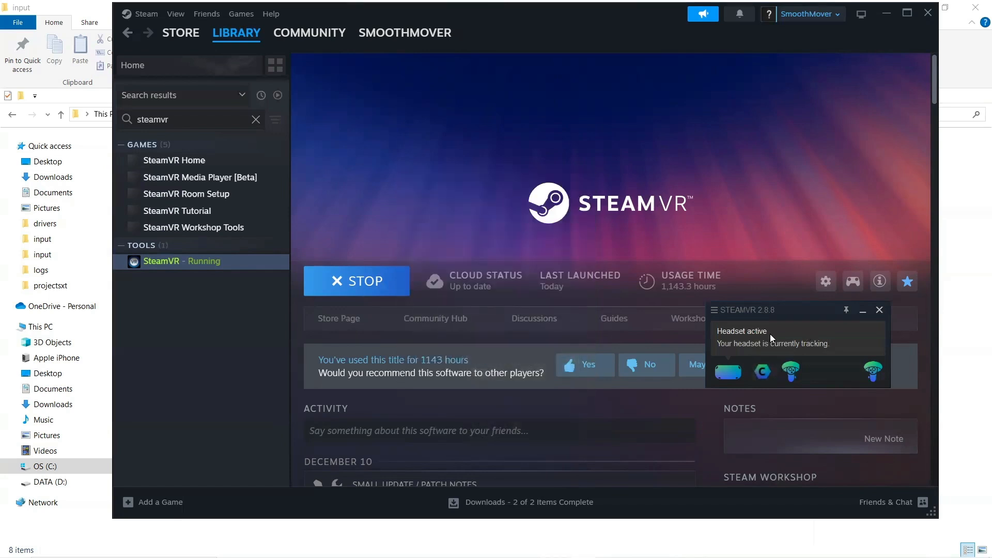
Step: Open the controller test from the Controllers section of the SteamVR settings
{"action": "right_click", "coordinate": [790, 317]}
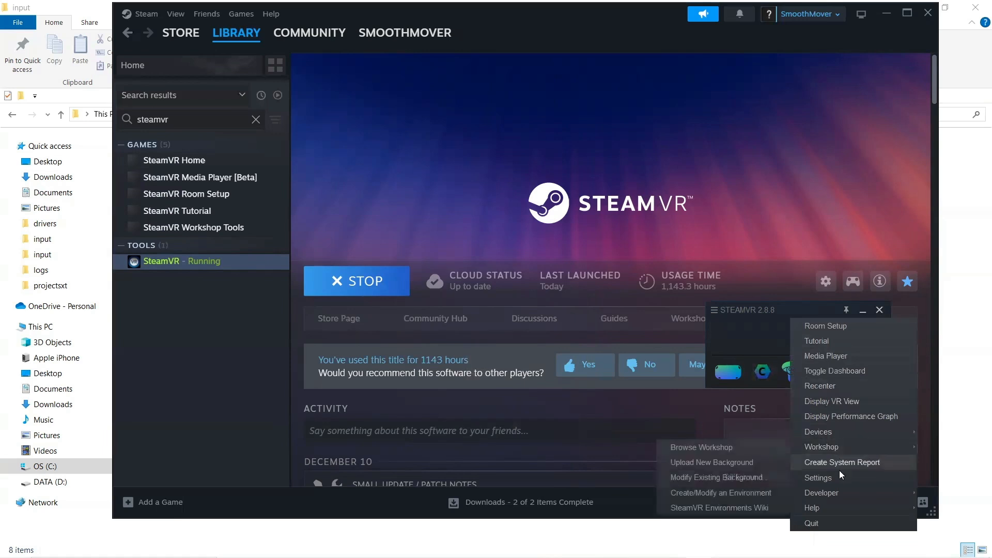
{"action": "left_click", "coordinate": [818, 478]}
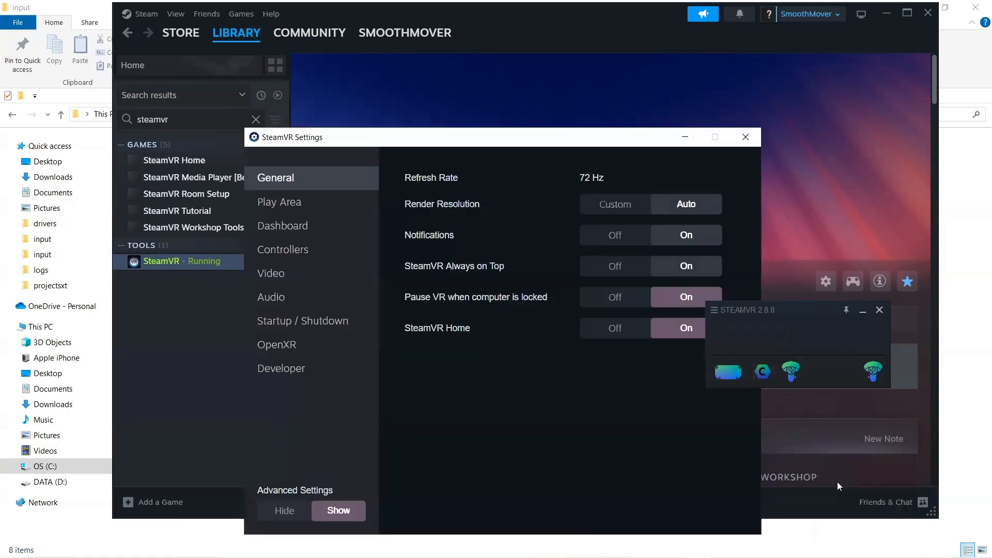
{"action": "left_click", "coordinate": [319, 250]}
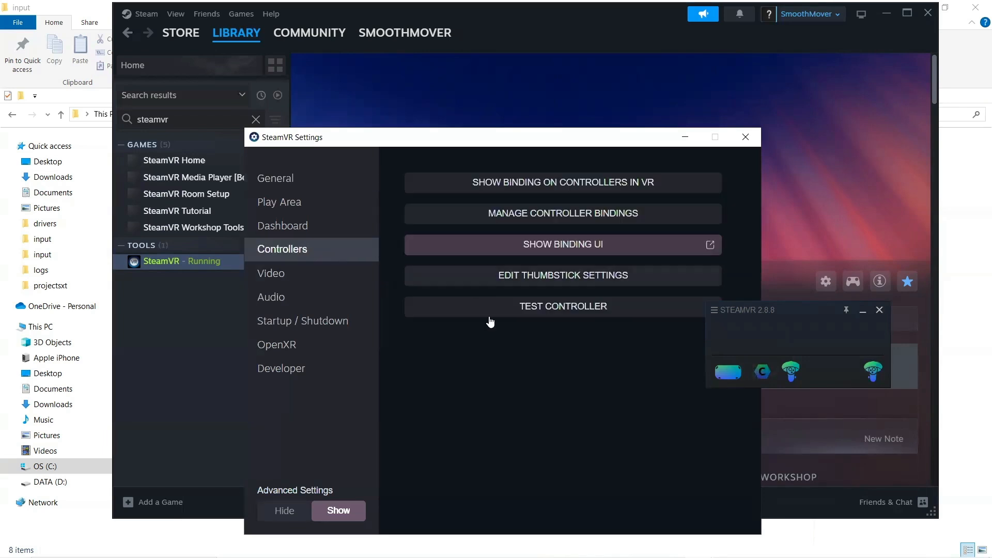
{"action": "left_click", "coordinate": [542, 306]}
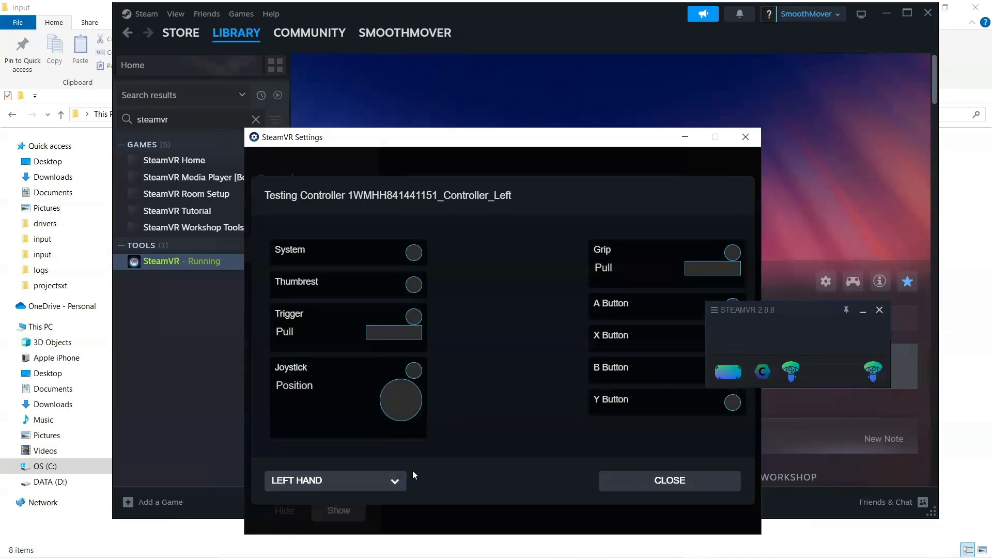
Step: Switch the controller test to #/USER/TREADMILL to check the foottroller's position input, and close the test
{"action": "left_click", "coordinate": [396, 482]}
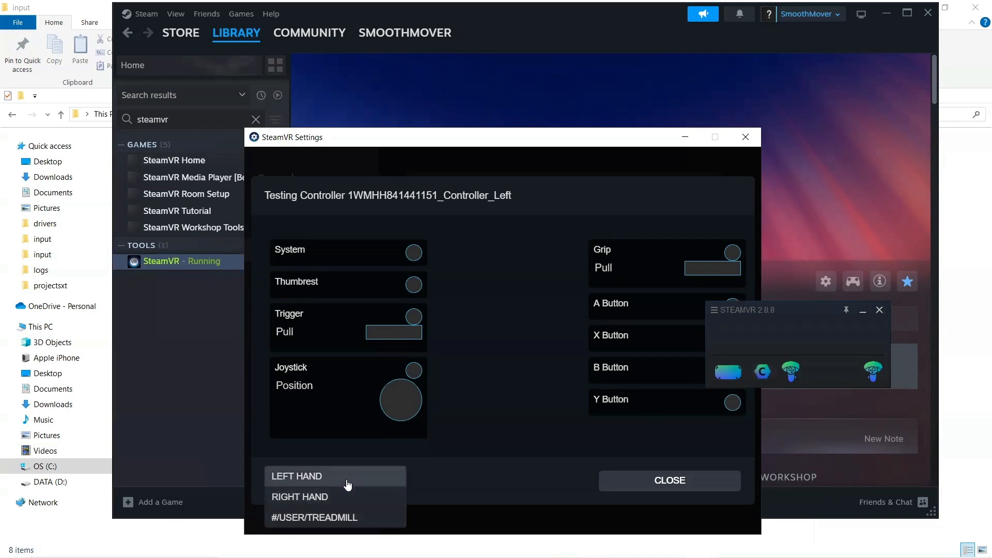
{"action": "left_click", "coordinate": [338, 518]}
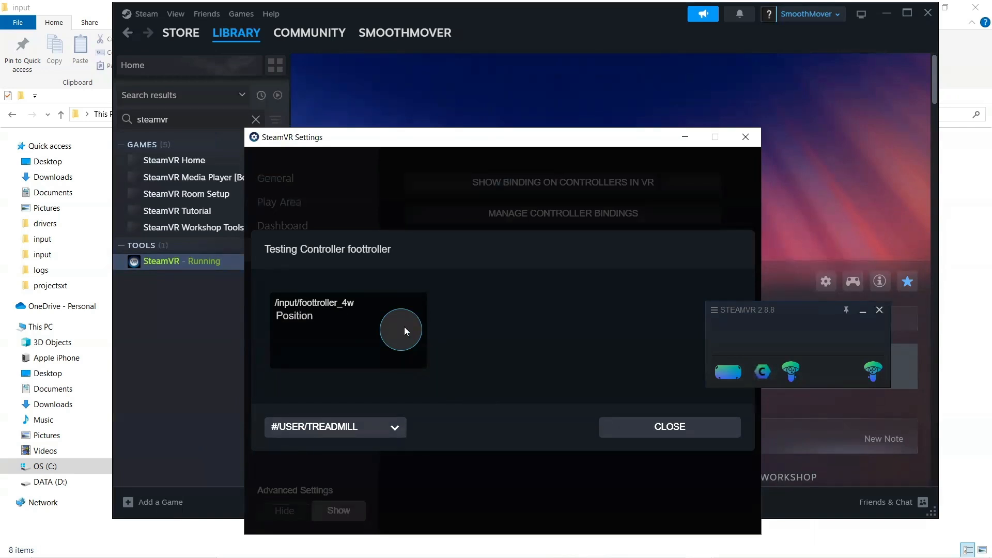
{"action": "left_click", "coordinate": [626, 429]}
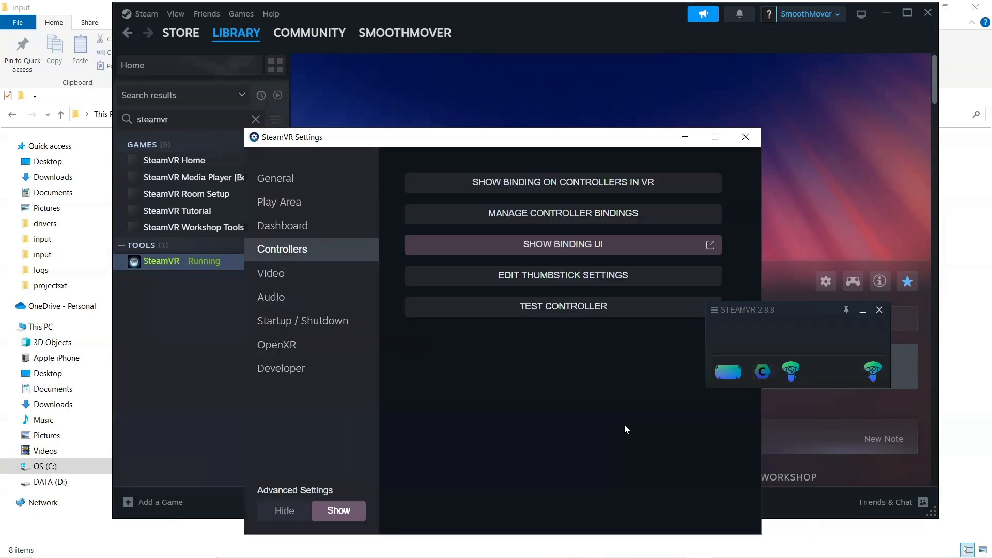
Step: Review the list of games under Manage Controller Bindings without choosing one, and minimize the SteamVR settings
{"action": "left_click", "coordinate": [577, 220]}
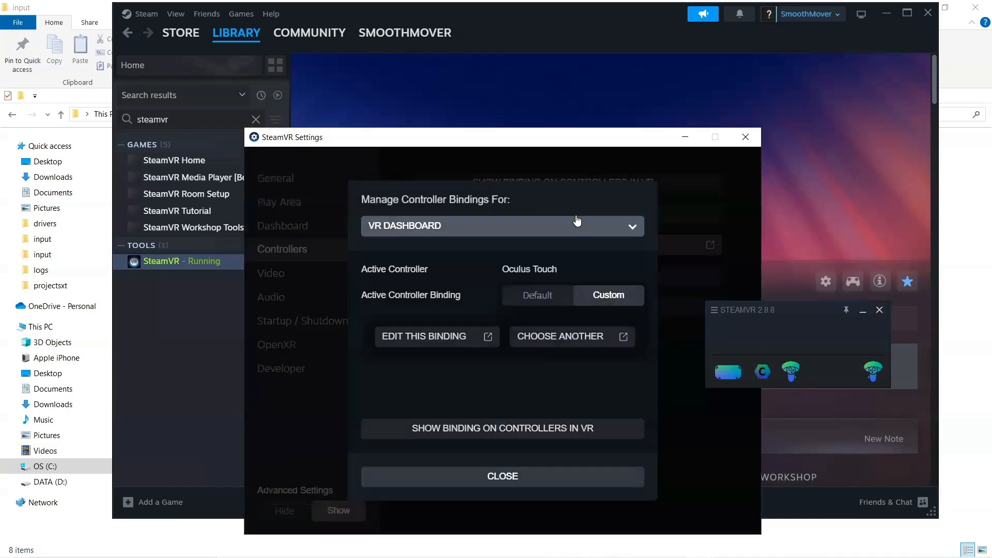
{"action": "left_click", "coordinate": [593, 226]}
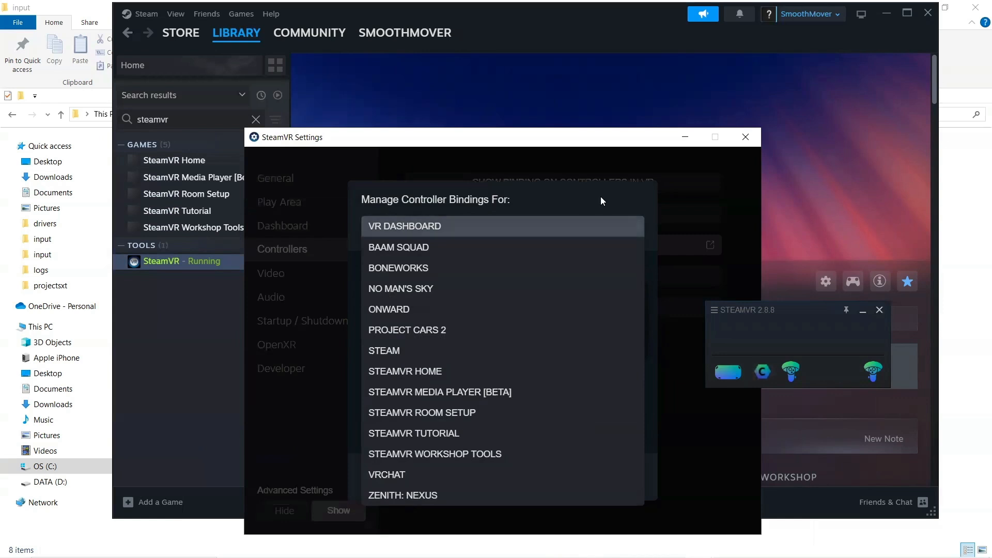
{"action": "left_click", "coordinate": [601, 198]}
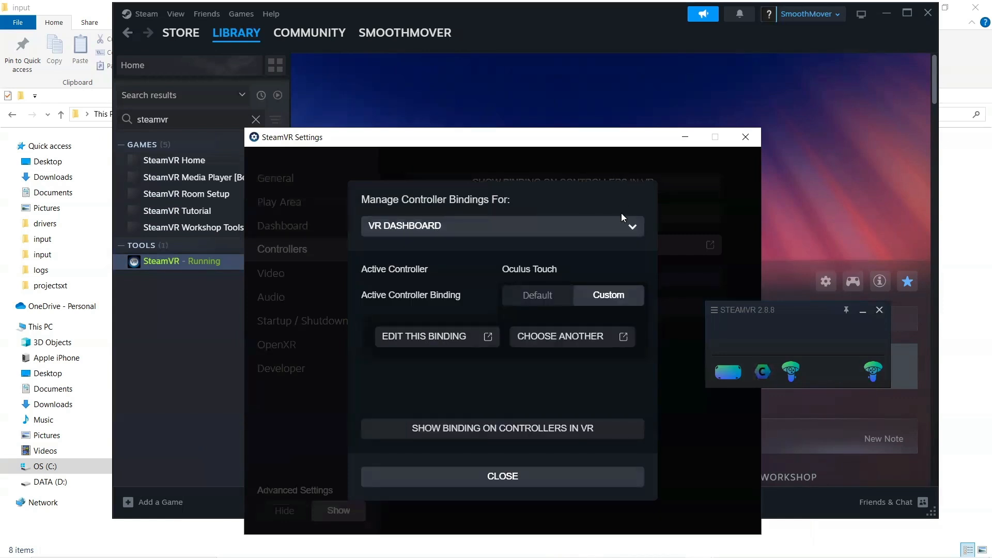
{"action": "left_click", "coordinate": [620, 226]}
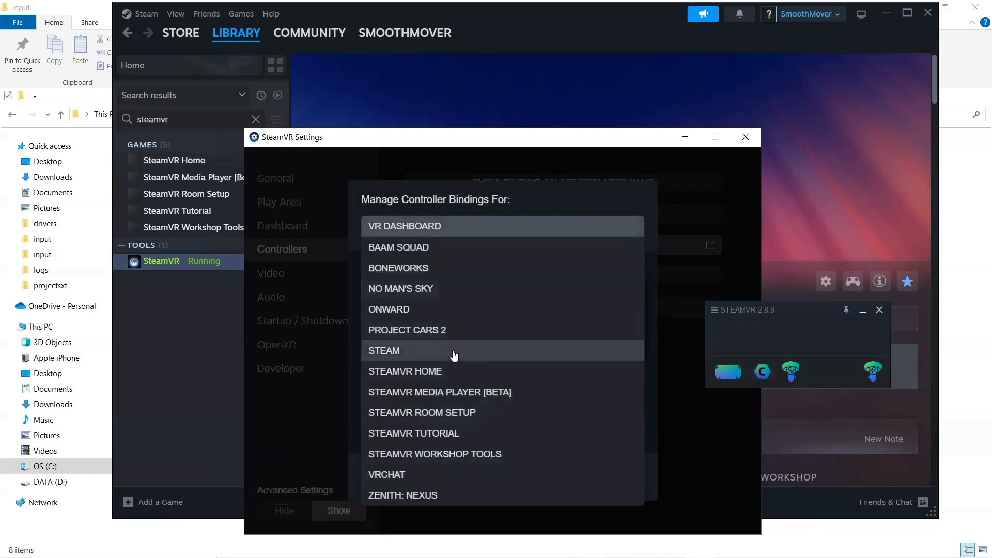
{"action": "left_click", "coordinate": [556, 166]}
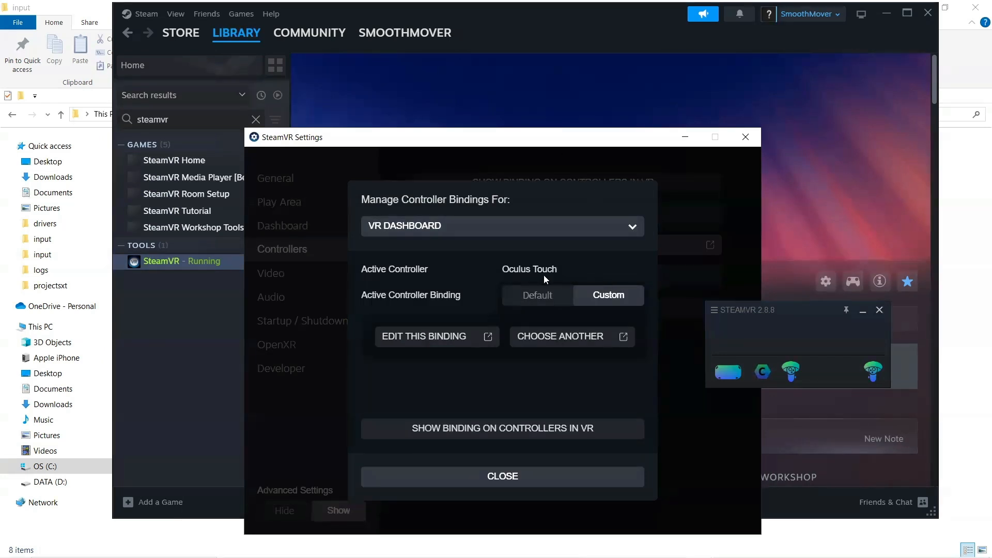
{"action": "left_click", "coordinate": [675, 187]}
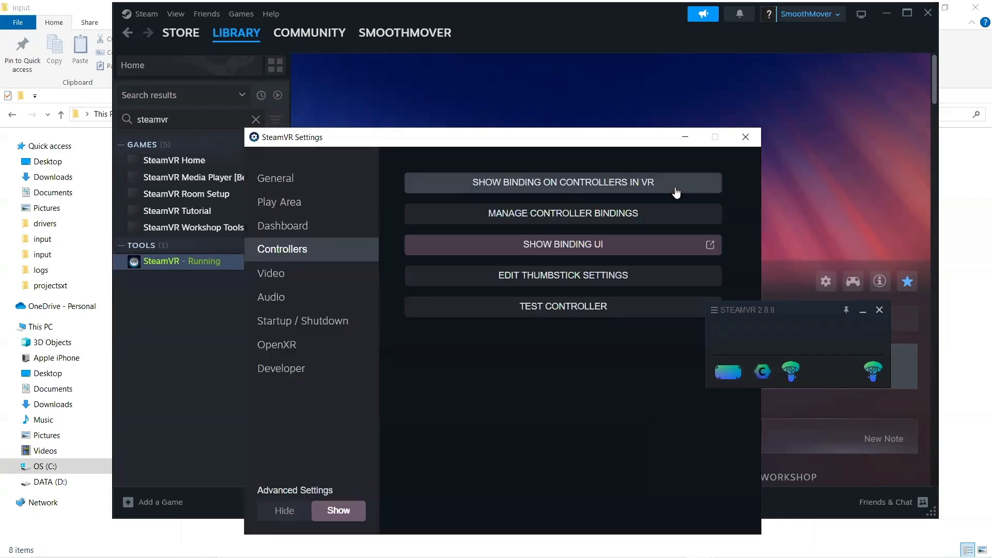
{"action": "left_click", "coordinate": [685, 137]}
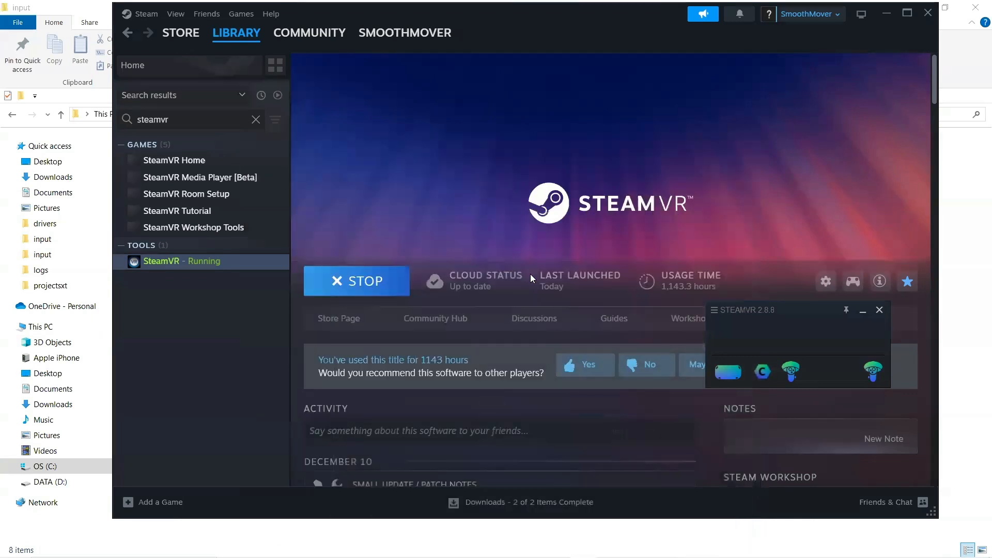
Step: Return to the driver's input folder, view legacy_bindings_foottroller.json in Notepad and close it
{"action": "mouse_move", "coordinate": [467, 557]}
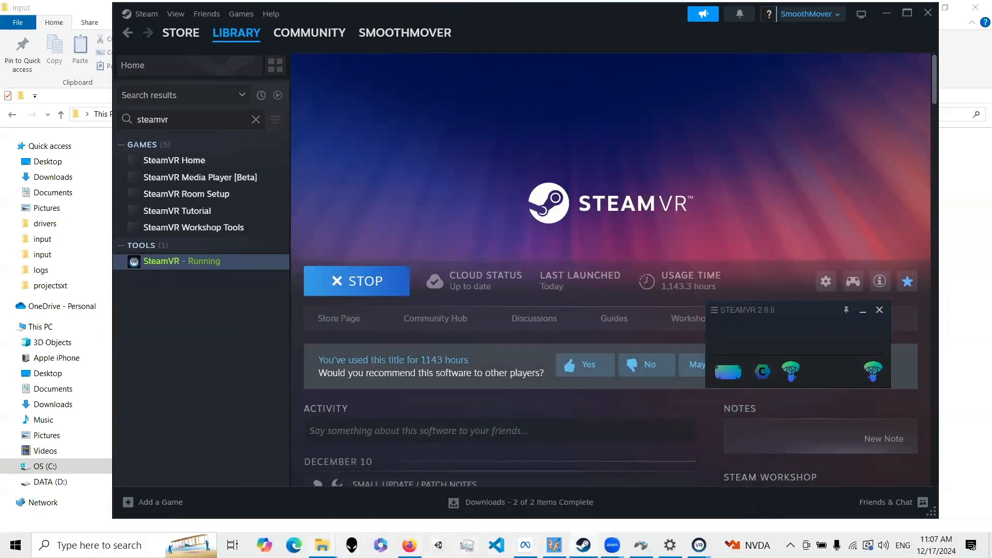
{"action": "mouse_move", "coordinate": [322, 545]}
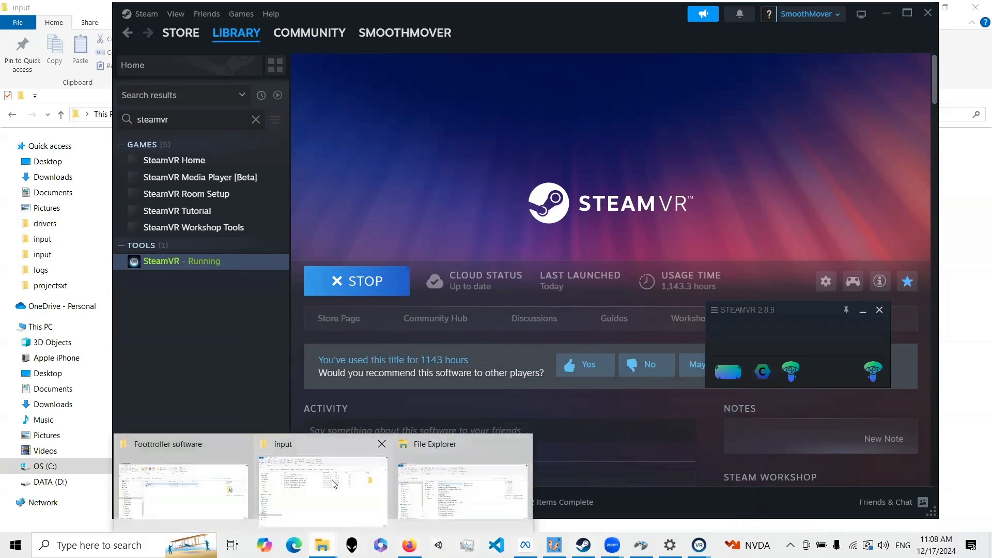
{"action": "left_click", "coordinate": [334, 484]}
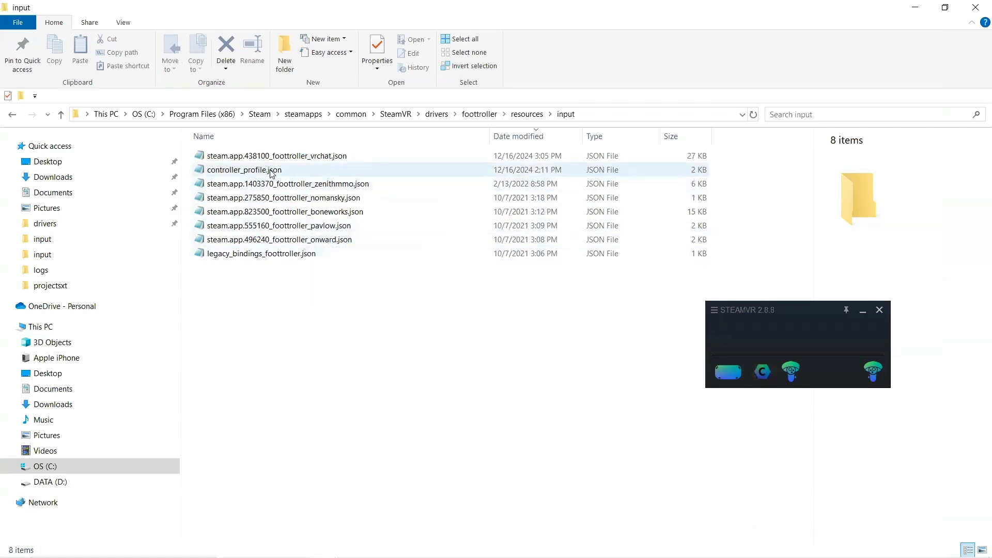
{"action": "left_click", "coordinate": [259, 258]}
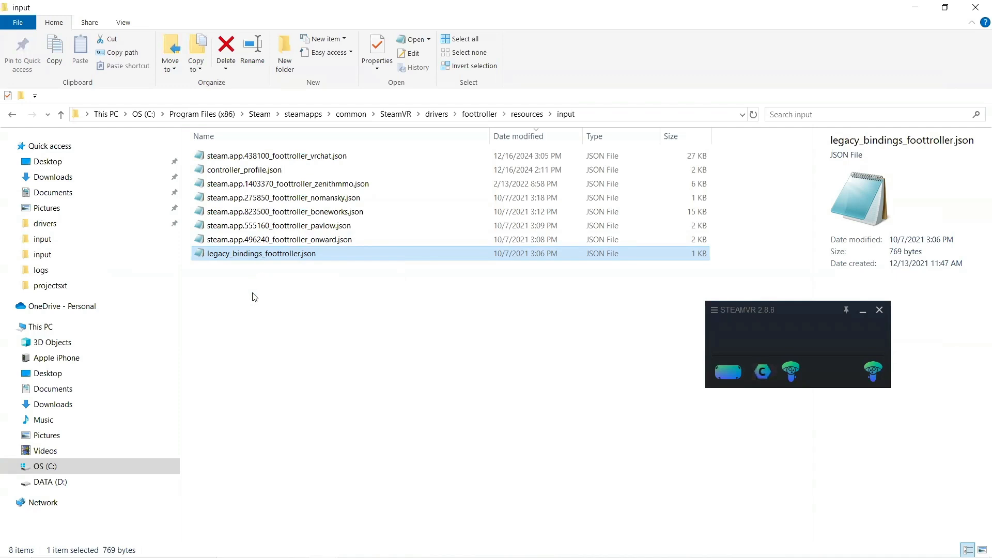
{"action": "double_click", "coordinate": [256, 257]}
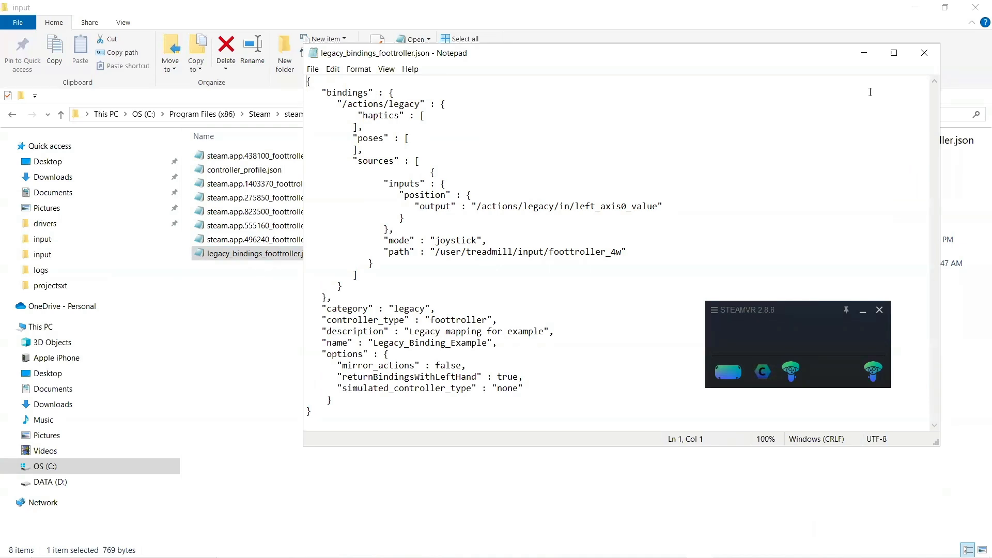
{"action": "left_click", "coordinate": [919, 52]}
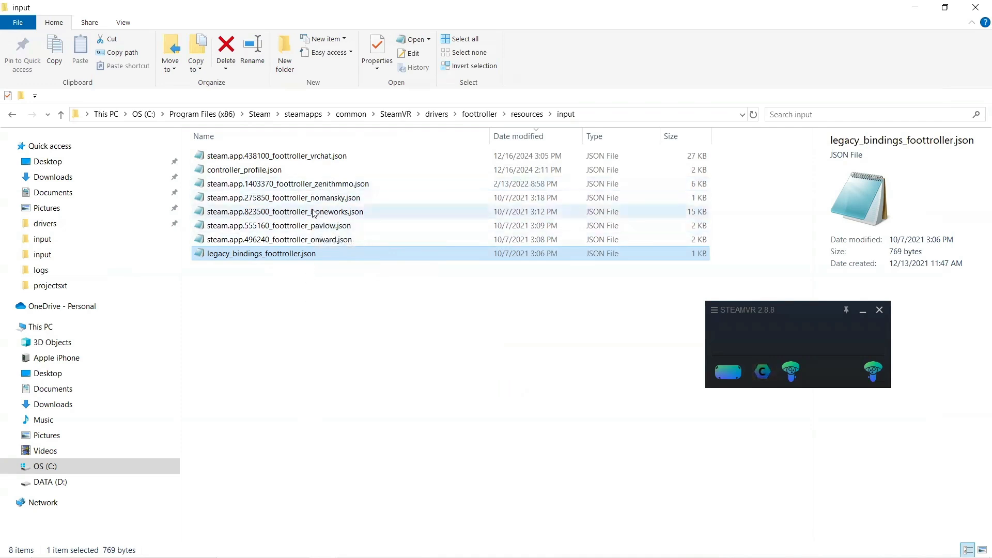
Step: Open controller_profile.json, read through its input source and default game bindings, and close it
{"action": "left_click", "coordinate": [286, 172]}
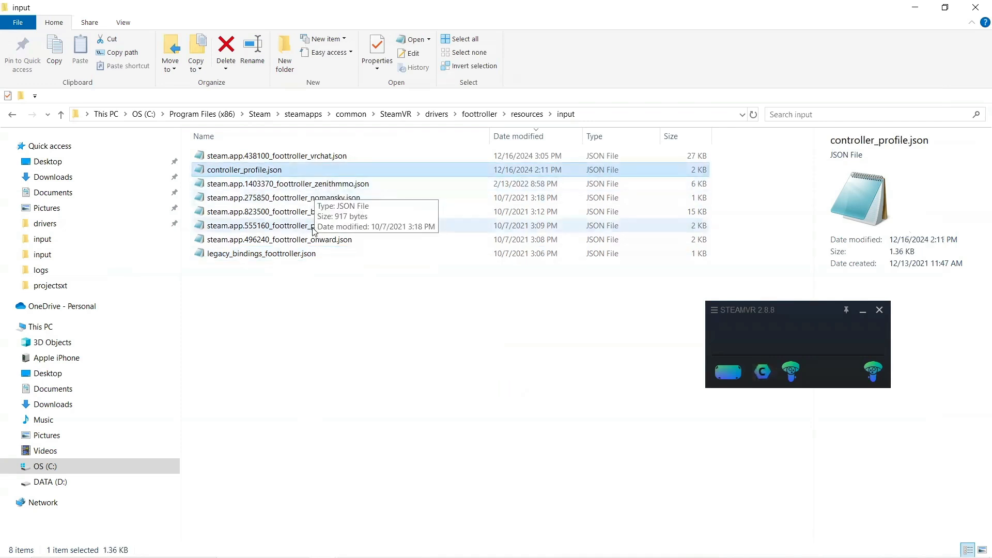
{"action": "left_click", "coordinate": [318, 159]}
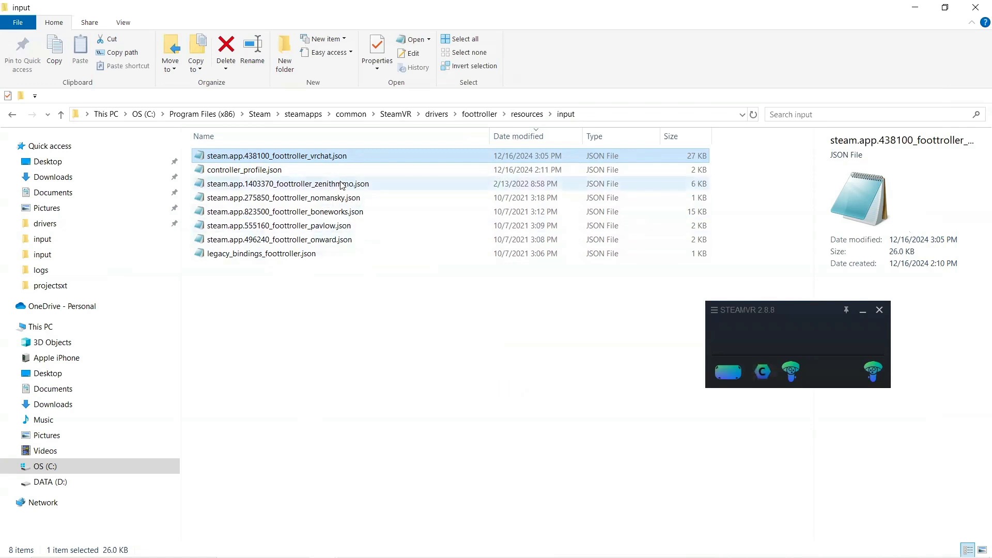
{"action": "double_click", "coordinate": [288, 171]}
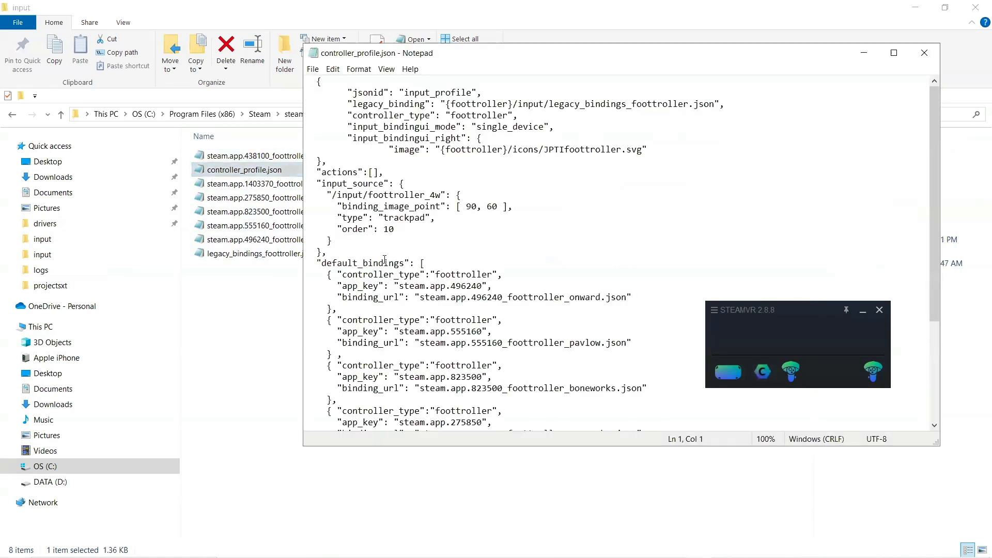
{"action": "scroll", "coordinate": [385, 259], "scroll_direction": "down", "scroll_amount": 1}
{"action": "scroll", "coordinate": [385, 260], "scroll_direction": "down", "scroll_amount": 2}
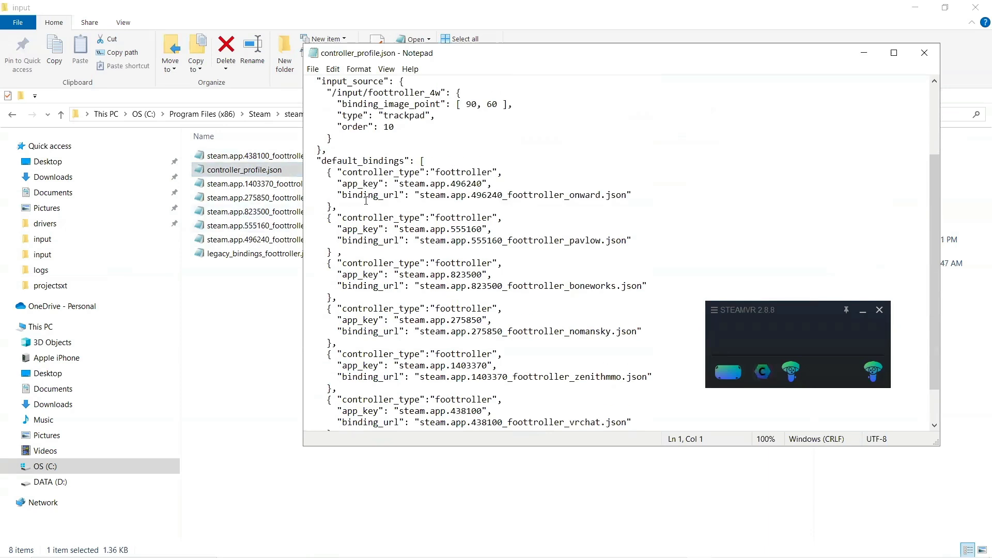
{"action": "scroll", "coordinate": [459, 286], "scroll_direction": "down", "scroll_amount": 2}
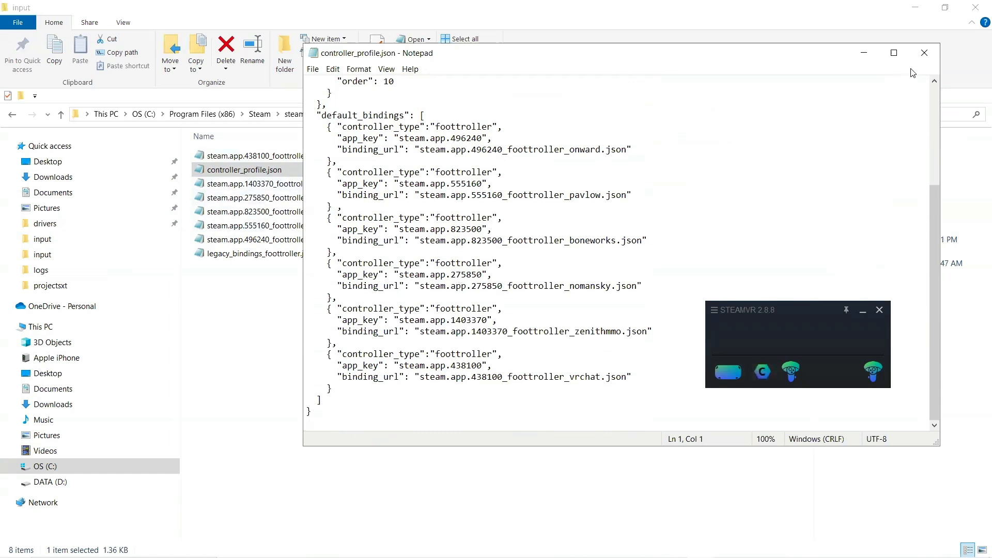
{"action": "left_click", "coordinate": [925, 53]}
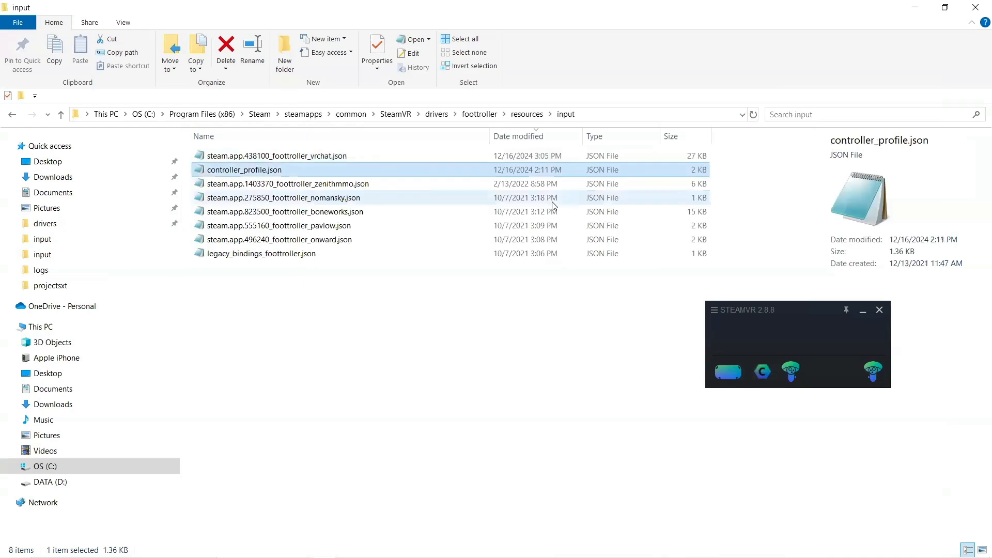
{"action": "left_click", "coordinate": [412, 326]}
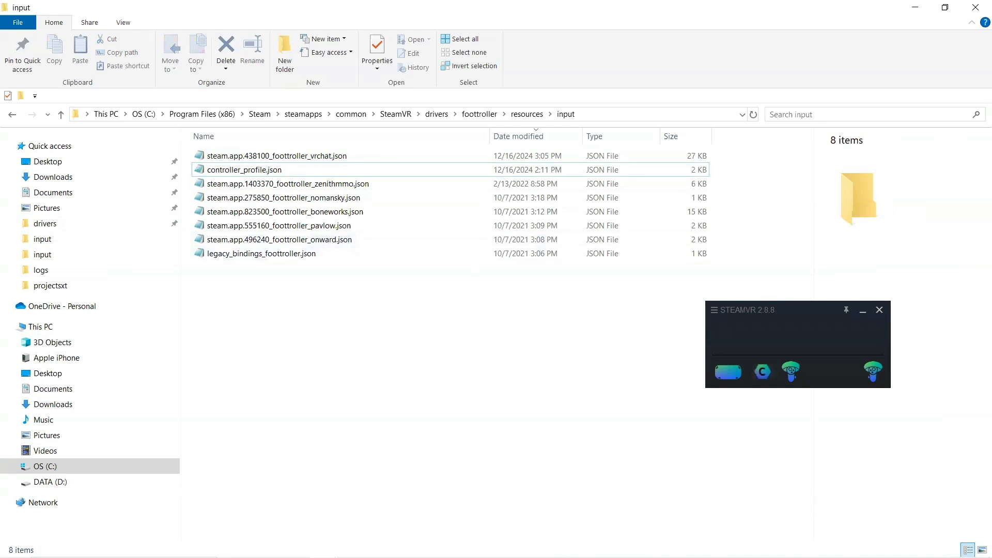
Step: Switch to Steam, search the library for "vrchat" and open the VRChat page
{"action": "mouse_move", "coordinate": [670, 557]}
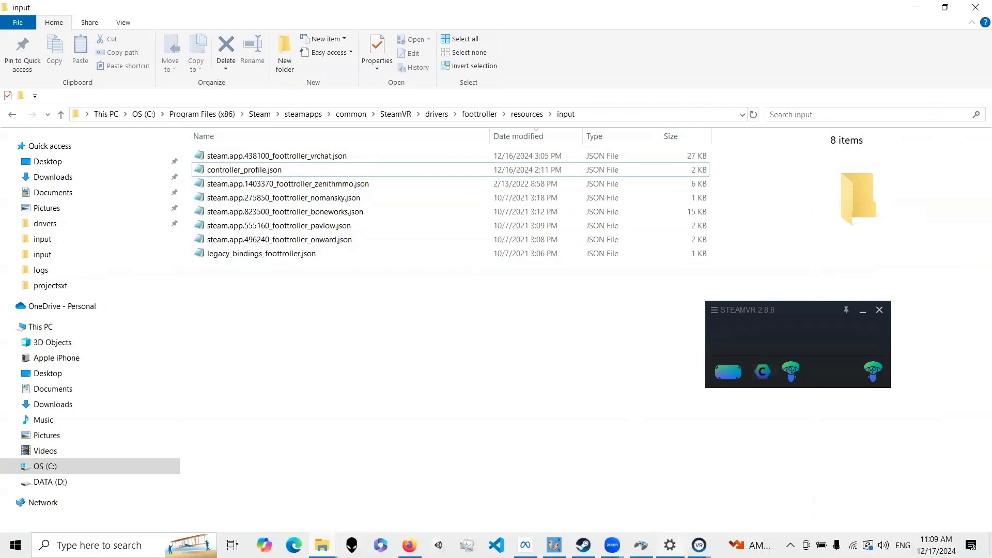
{"action": "left_click", "coordinate": [699, 546]}
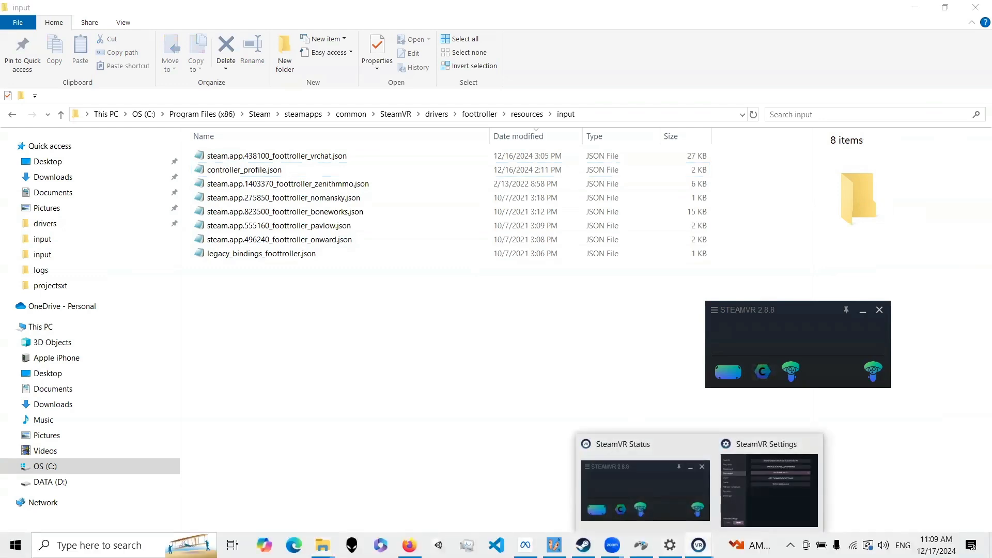
{"action": "left_click", "coordinate": [583, 546]}
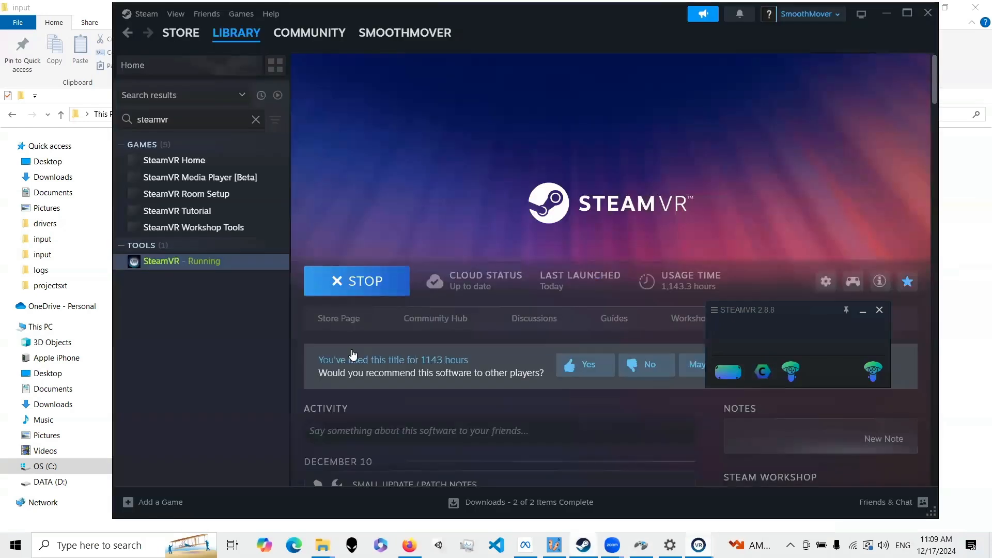
{"action": "left_click", "coordinate": [256, 120]}
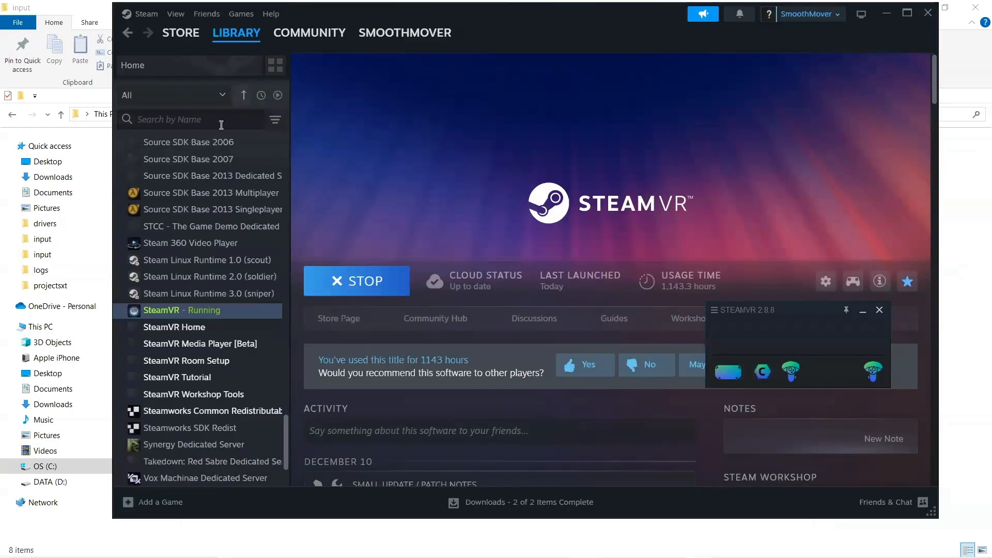
{"action": "type", "text": "vr"}
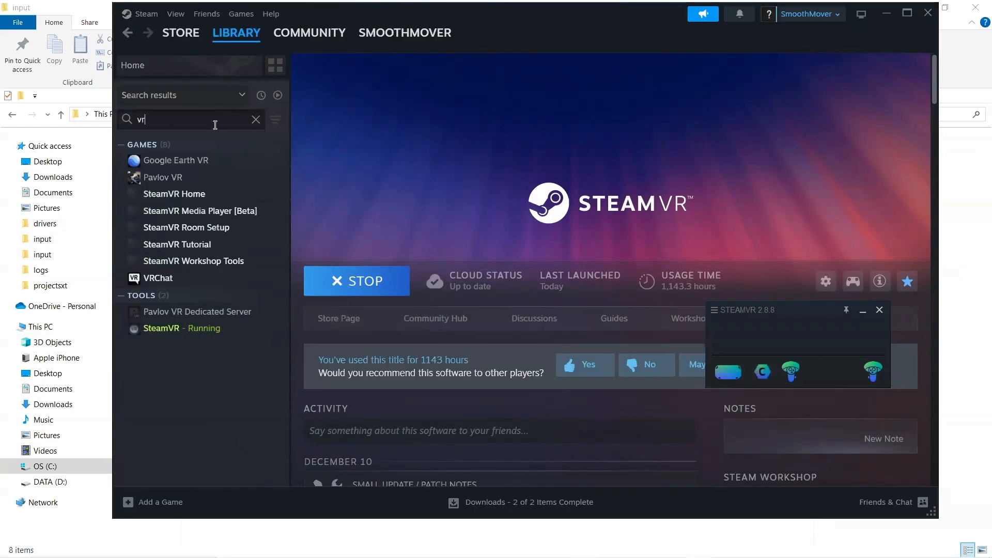
{"action": "type", "text": "chat"}
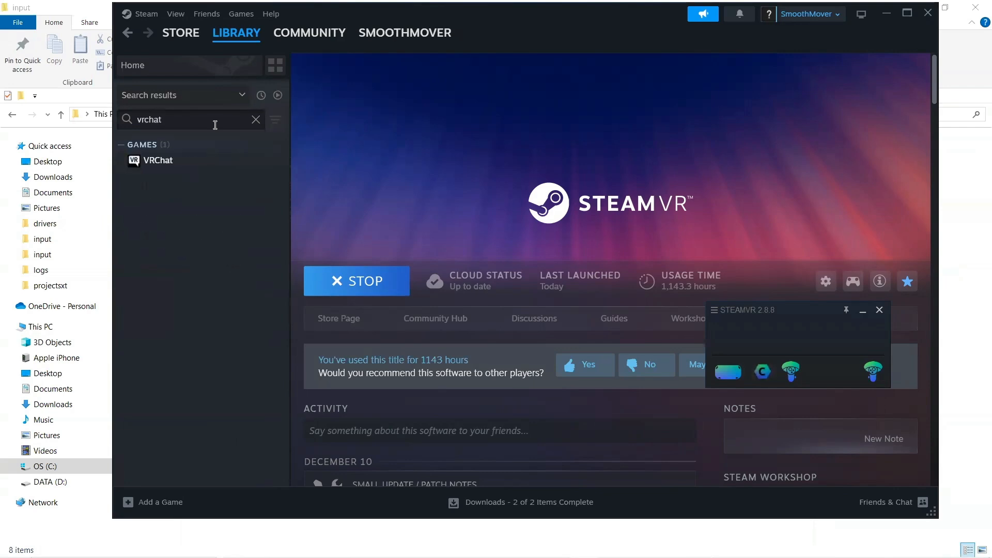
{"action": "left_click", "coordinate": [166, 160]}
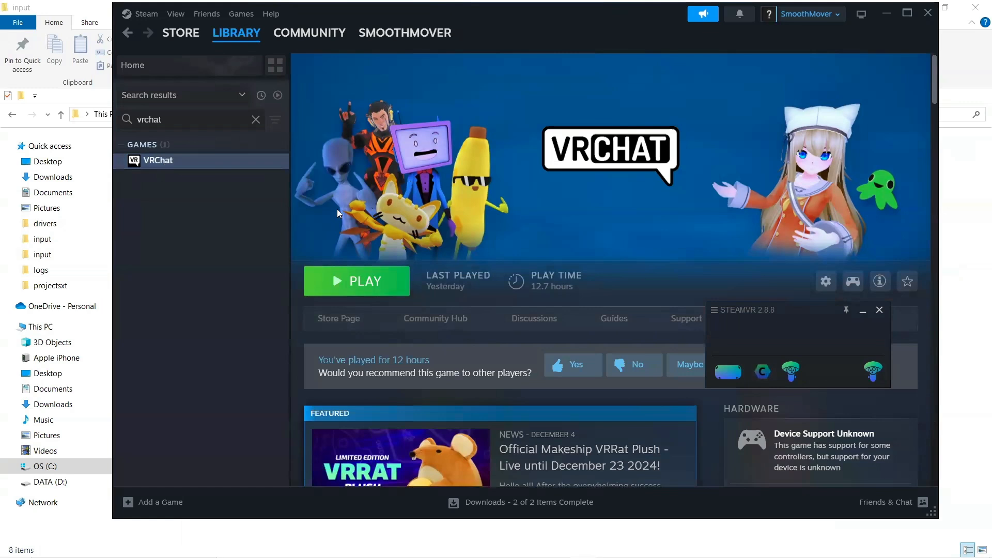
Step: View VRChat's controller settings in Steam, and close both the controller layout and the Steam window
{"action": "left_click", "coordinate": [853, 282]}
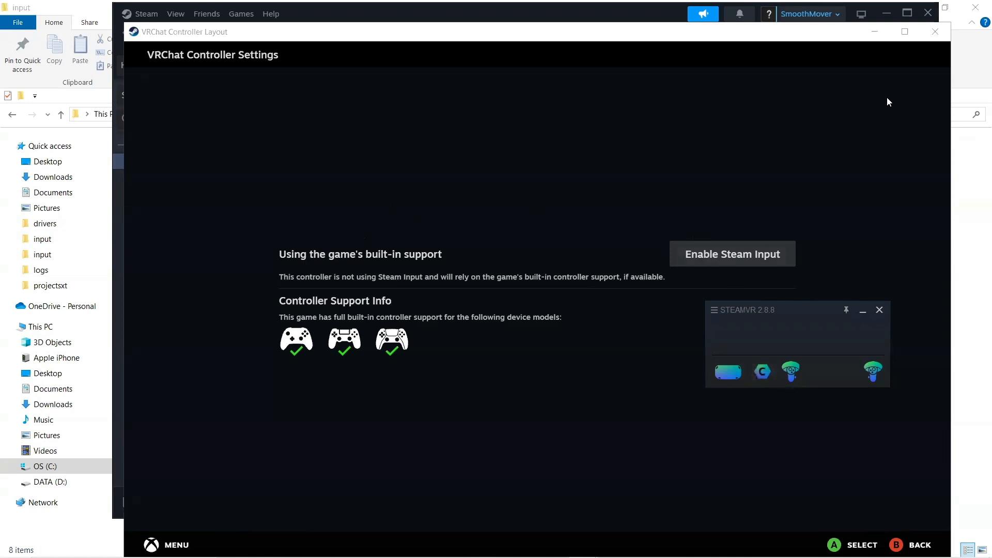
{"action": "left_click", "coordinate": [935, 32]}
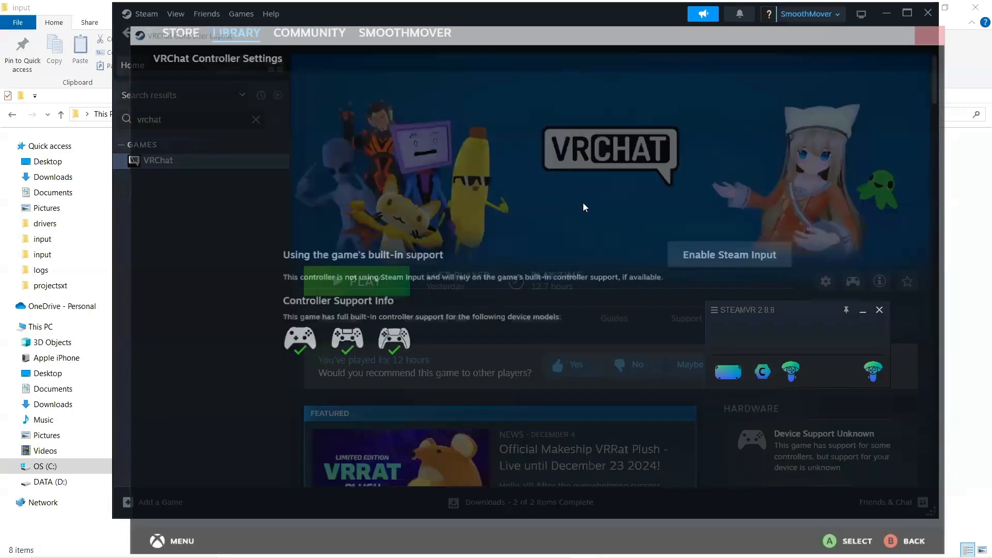
{"action": "left_click", "coordinate": [929, 14]}
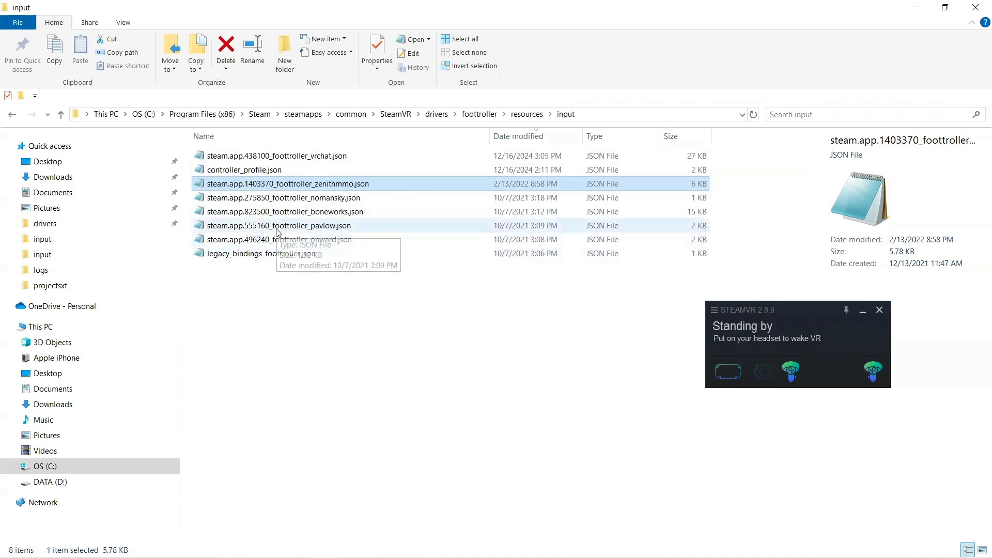
Step: Open steam.app.438100_foottroller_vrchat.json from the input folder to view the VRChat bindings
{"action": "left_click", "coordinate": [278, 228]}
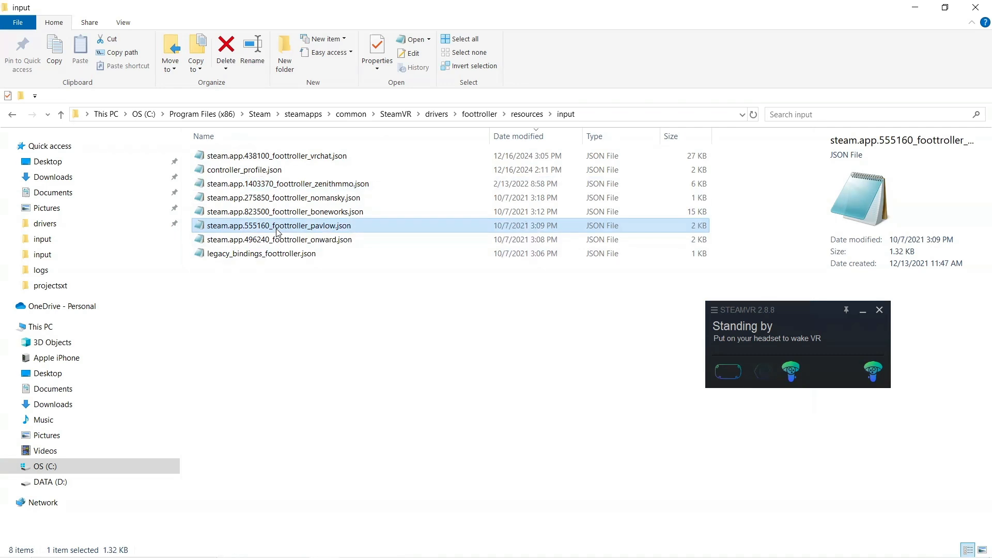
{"action": "left_click", "coordinate": [299, 159]}
{"action": "double_click", "coordinate": [299, 161]}
{"action": "left_click", "coordinate": [424, 205]}
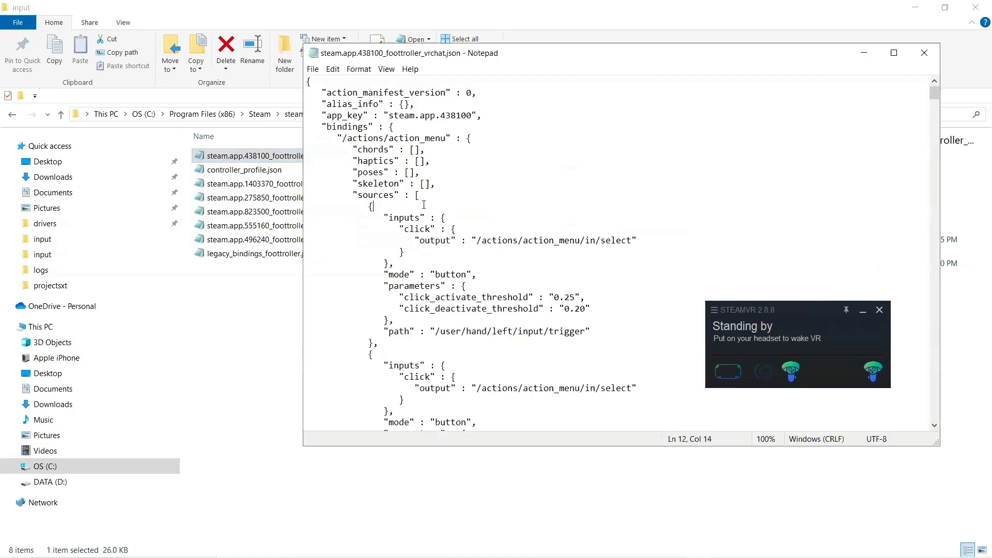
Step: Search the VRChat bindings file for "foottroller" and view the first matching trackpad source
{"action": "key", "text": "ctrl+f"}
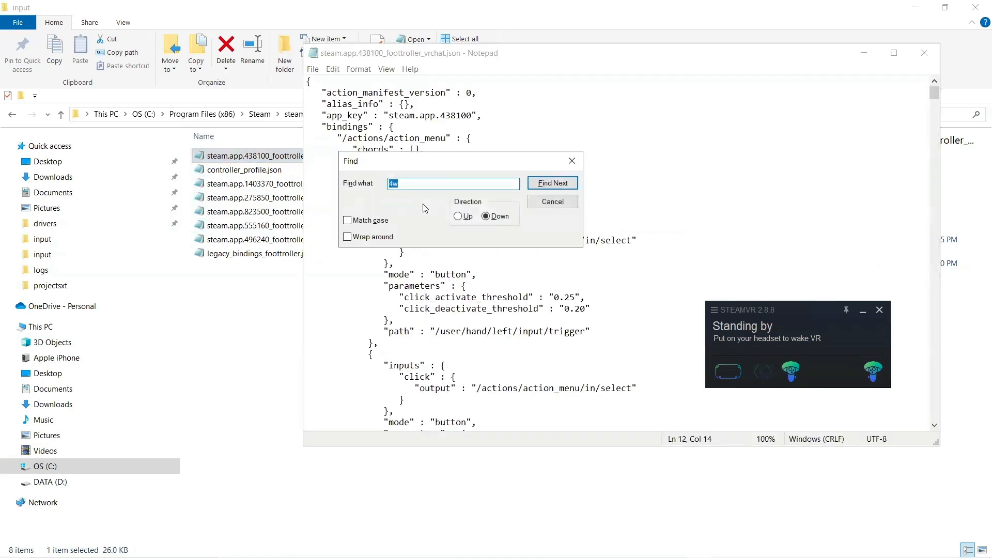
{"action": "type", "text": "foottroller"}
{"action": "key", "text": "Return"}
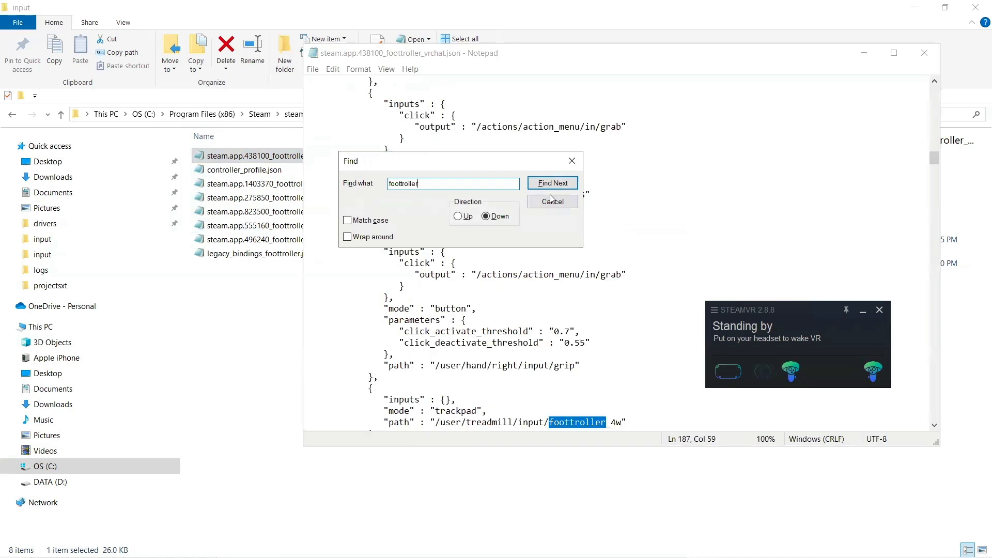
{"action": "left_click", "coordinate": [577, 160]}
{"action": "scroll", "coordinate": [557, 310], "scroll_direction": "down", "scroll_amount": 2}
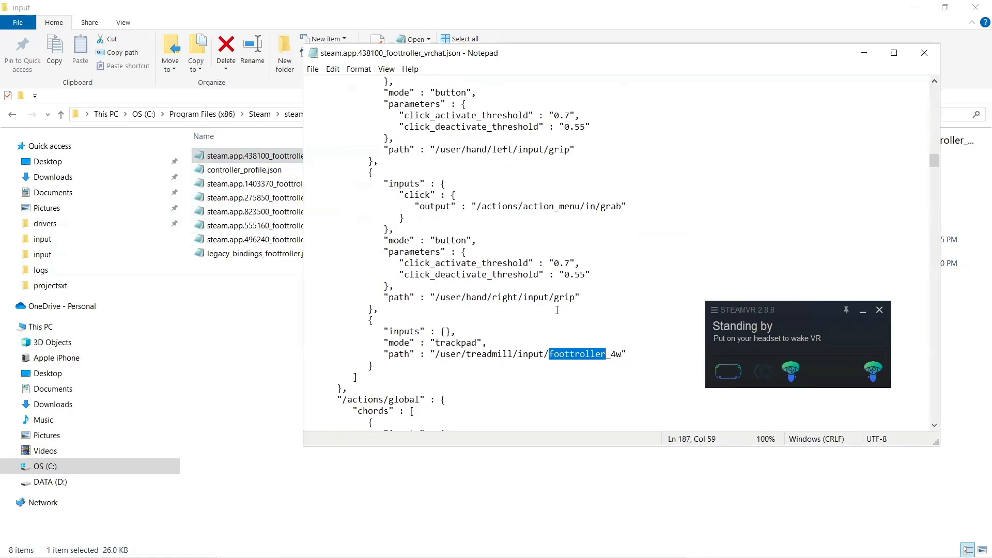
Step: Find the "foottroller" source under the global actions in the VRChat bindings and close the search
{"action": "key", "text": "ctrl+f"}
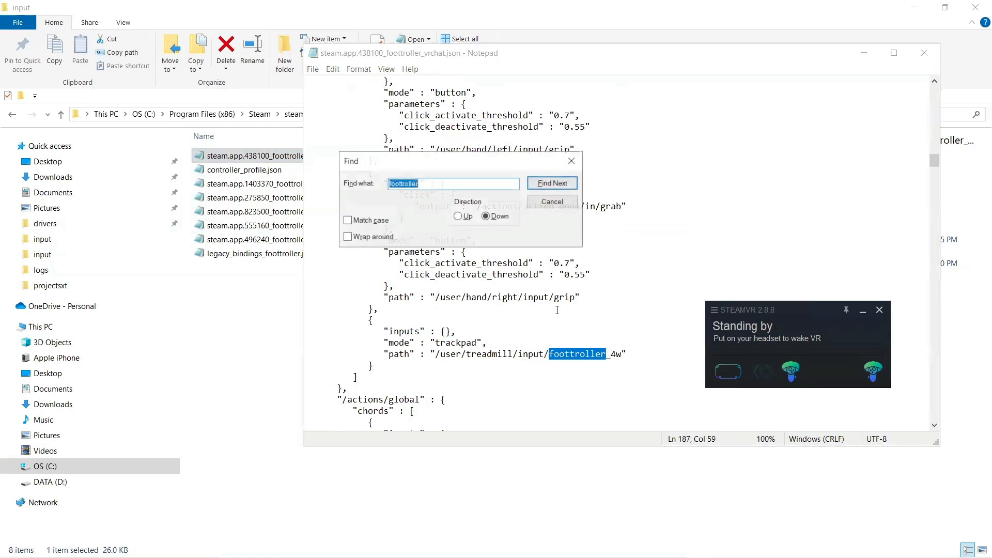
{"action": "left_click", "coordinate": [565, 189]}
{"action": "left_click", "coordinate": [564, 189]}
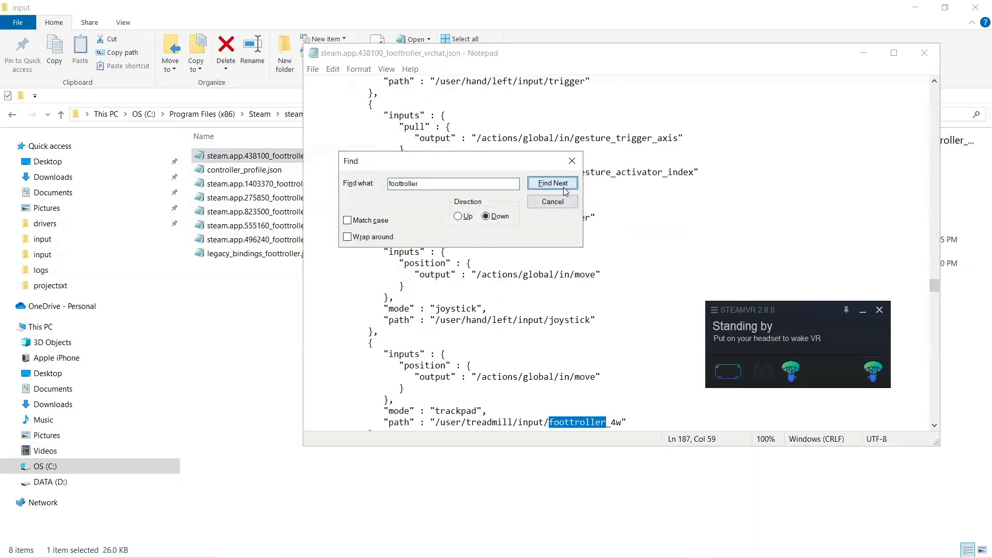
{"action": "left_click", "coordinate": [572, 161]}
{"action": "scroll", "coordinate": [561, 284], "scroll_direction": "down", "scroll_amount": 1}
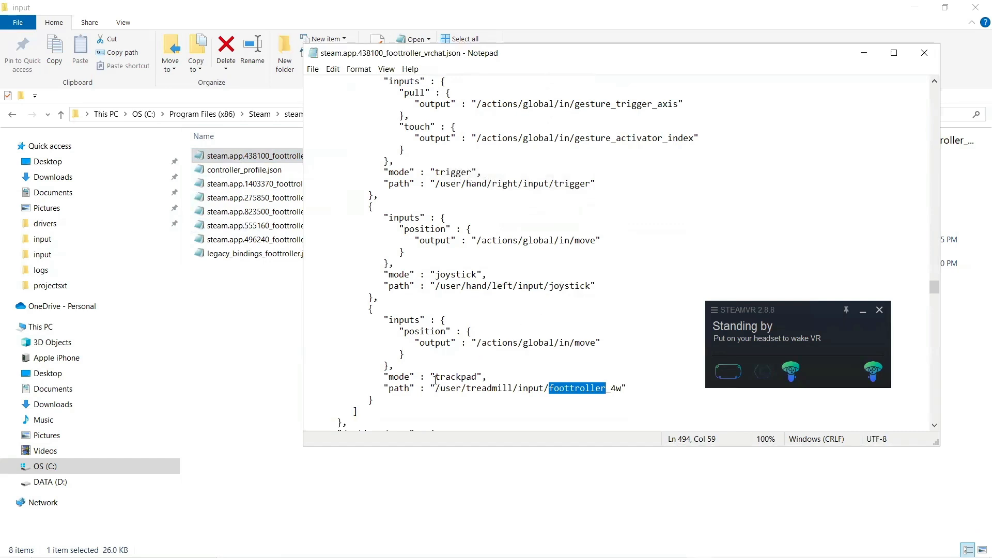
Step: Highlight the foottroller source's trackpad mode, its treadmill path and the /actions/global/in/move output, and return to the driver's input folder
{"action": "left_click_drag", "start_coordinate": [431, 377], "coordinate": [488, 377]}
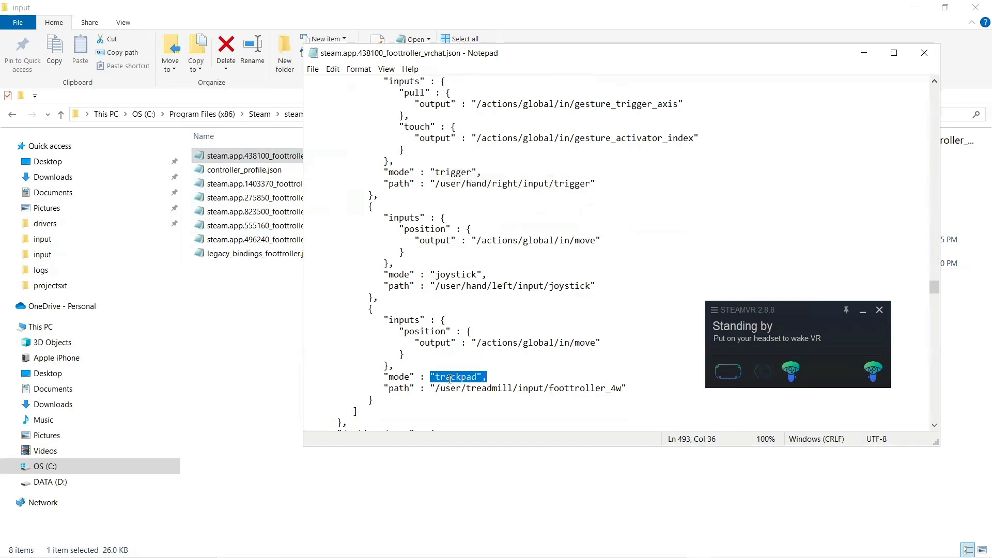
{"action": "double_click", "coordinate": [557, 388]}
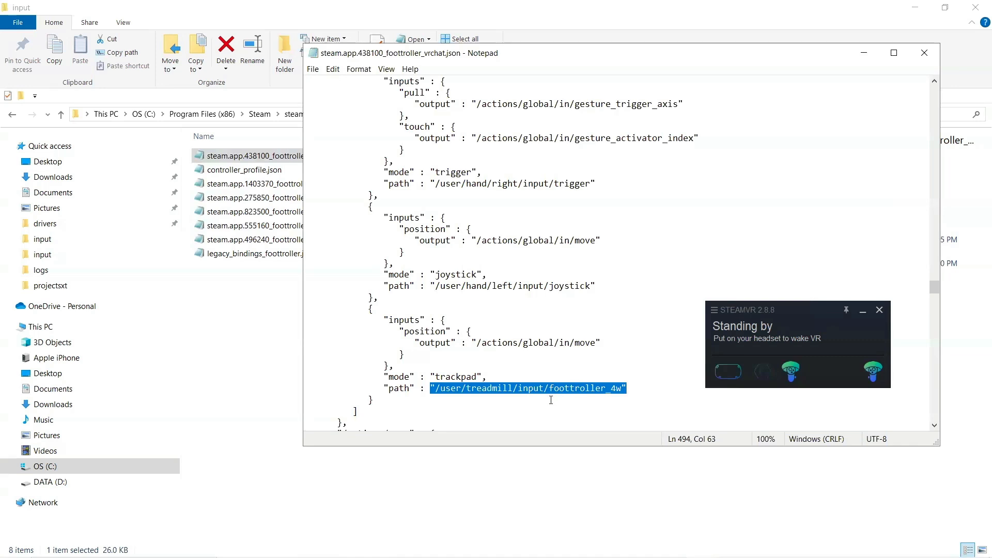
{"action": "left_click", "coordinate": [509, 368]}
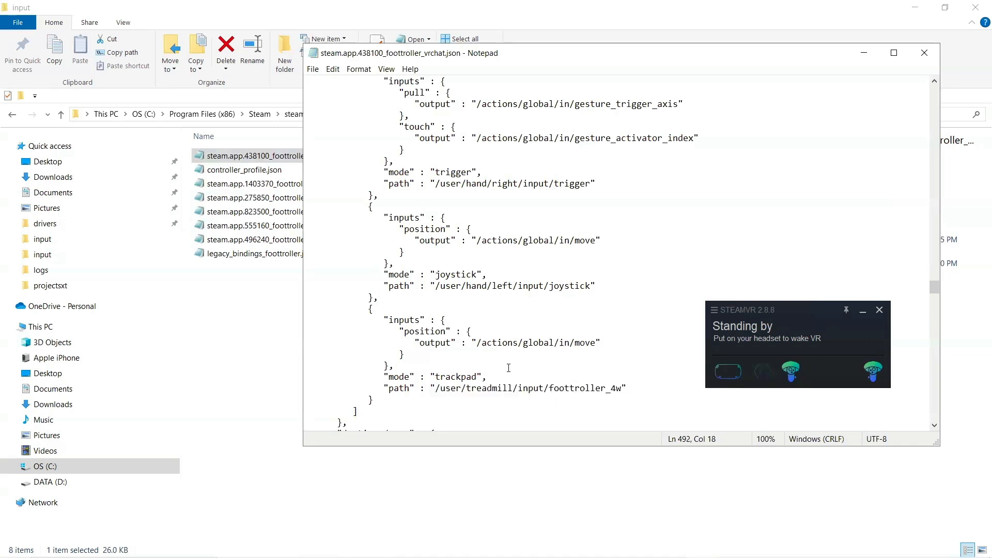
{"action": "scroll", "coordinate": [508, 367], "scroll_direction": "down", "scroll_amount": 1}
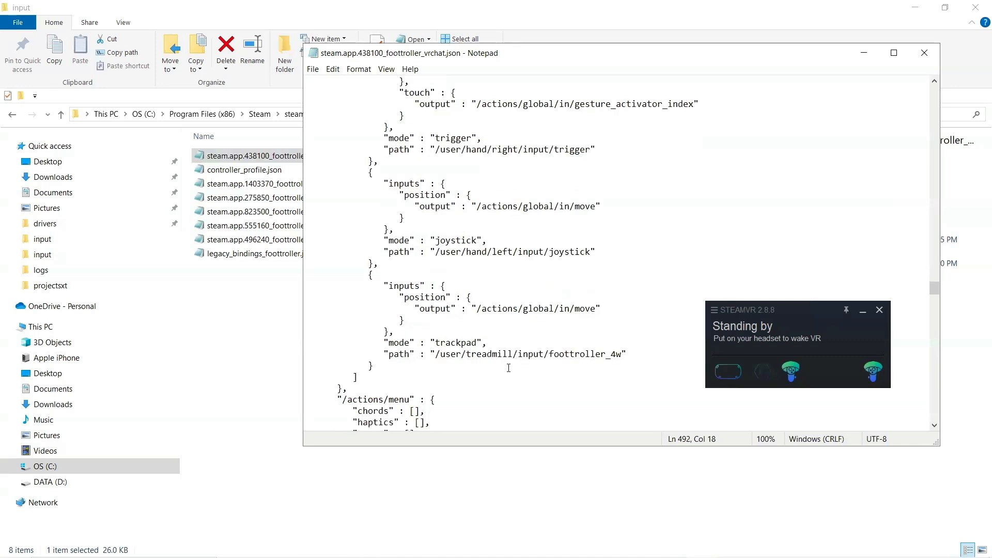
{"action": "double_click", "coordinate": [503, 357]}
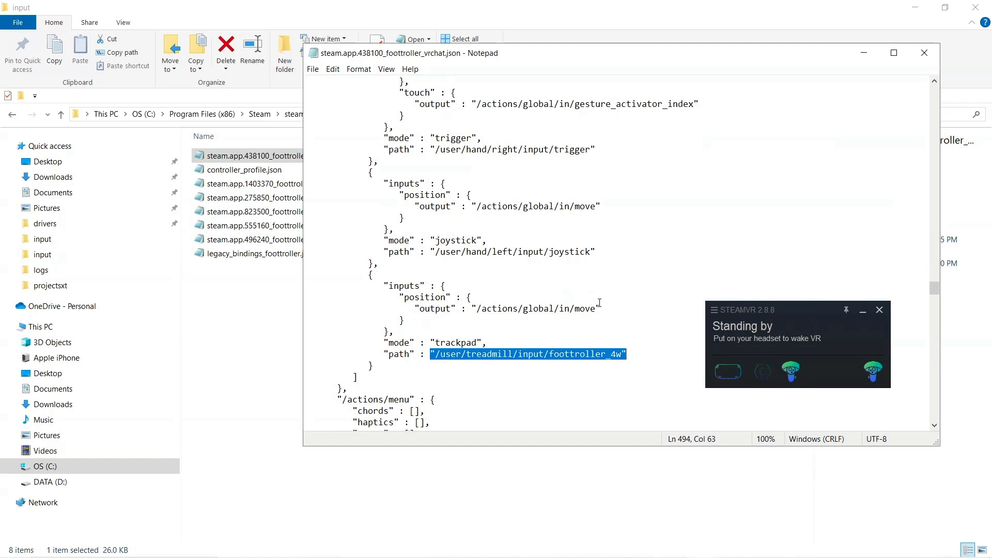
{"action": "left_click_drag", "start_coordinate": [472, 308], "coordinate": [601, 309]}
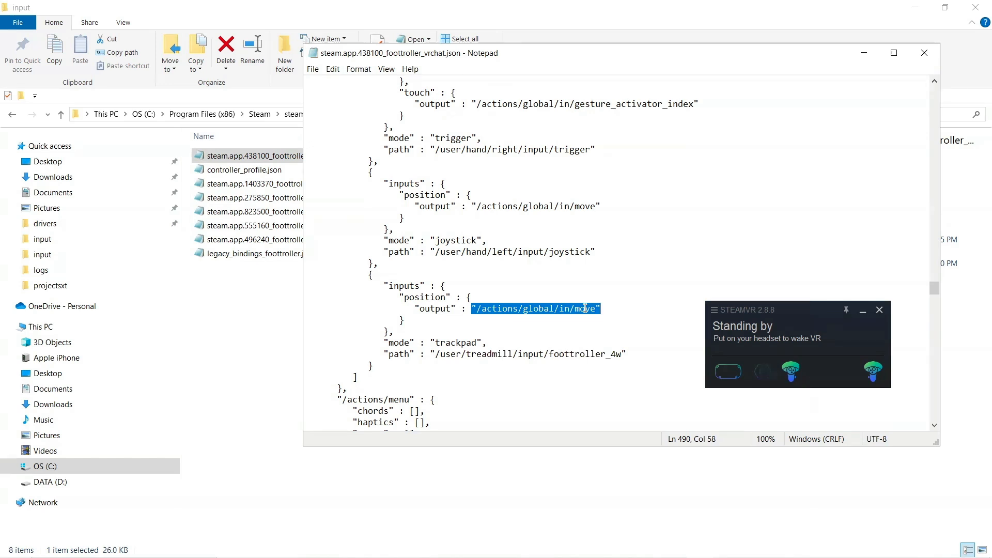
{"action": "left_click", "coordinate": [260, 324]}
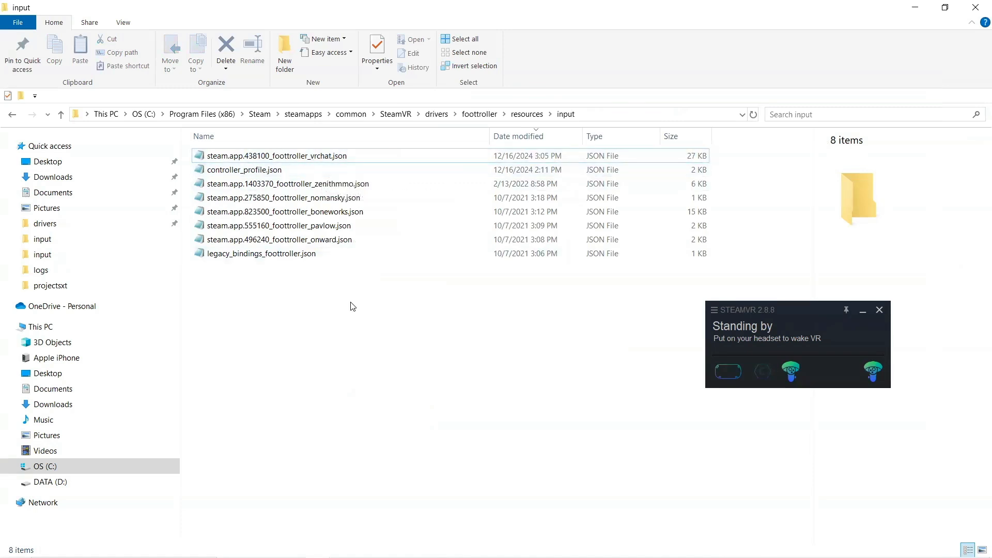
Step: Open the SteamVR settings and set VRChat's active controller binding to Custom for Oculus Touch
{"action": "right_click", "coordinate": [799, 334]}
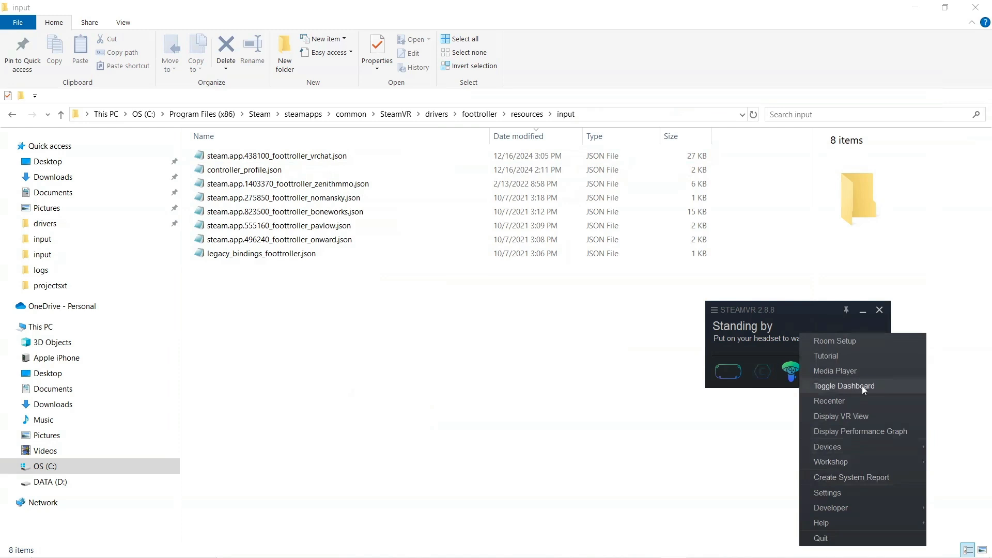
{"action": "left_click", "coordinate": [848, 494]}
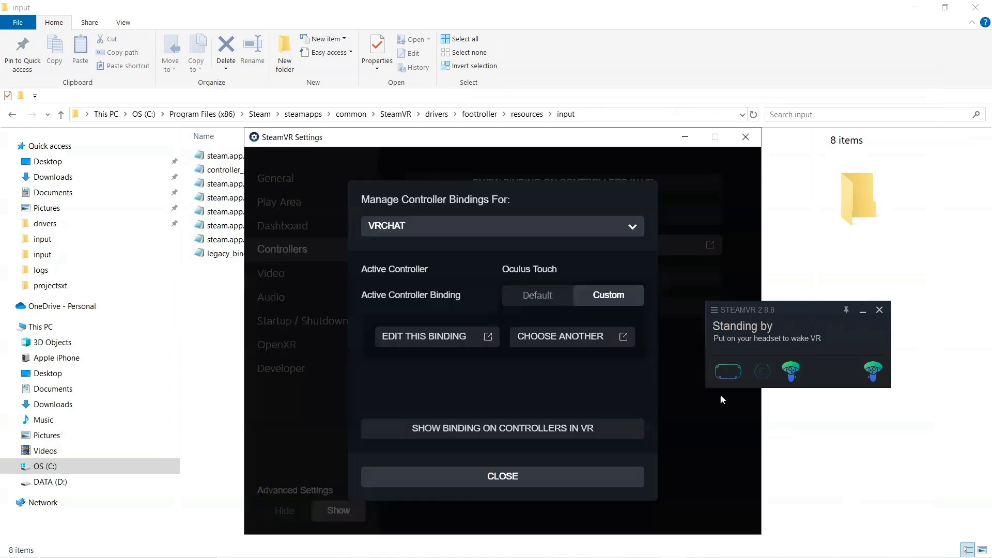
{"action": "left_click", "coordinate": [618, 299]}
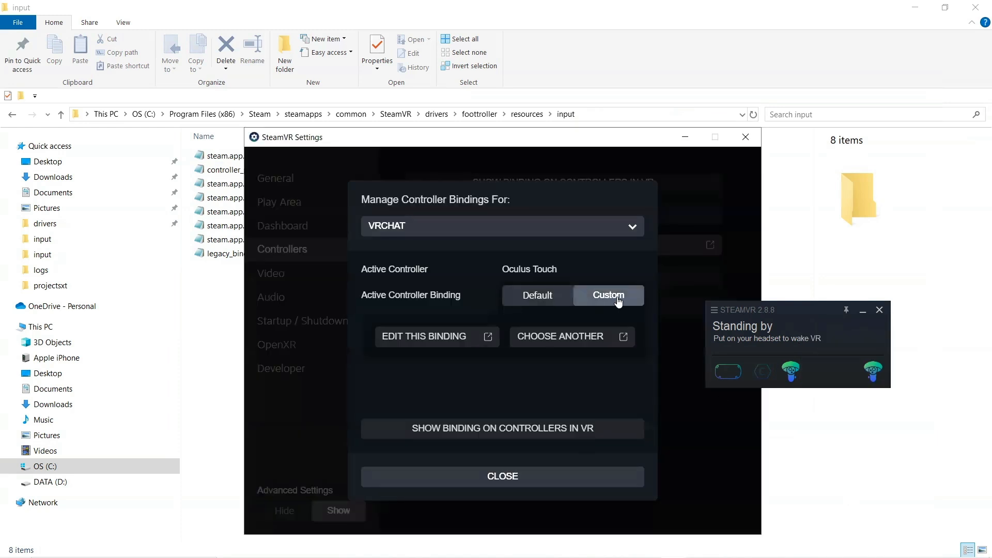
{"action": "left_click", "coordinate": [596, 297]}
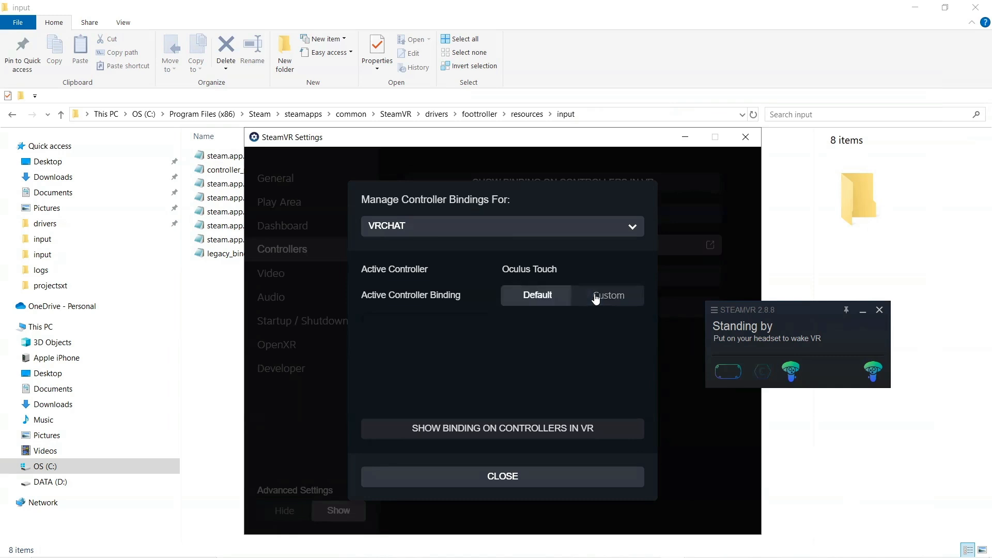
{"action": "left_click", "coordinate": [597, 298]}
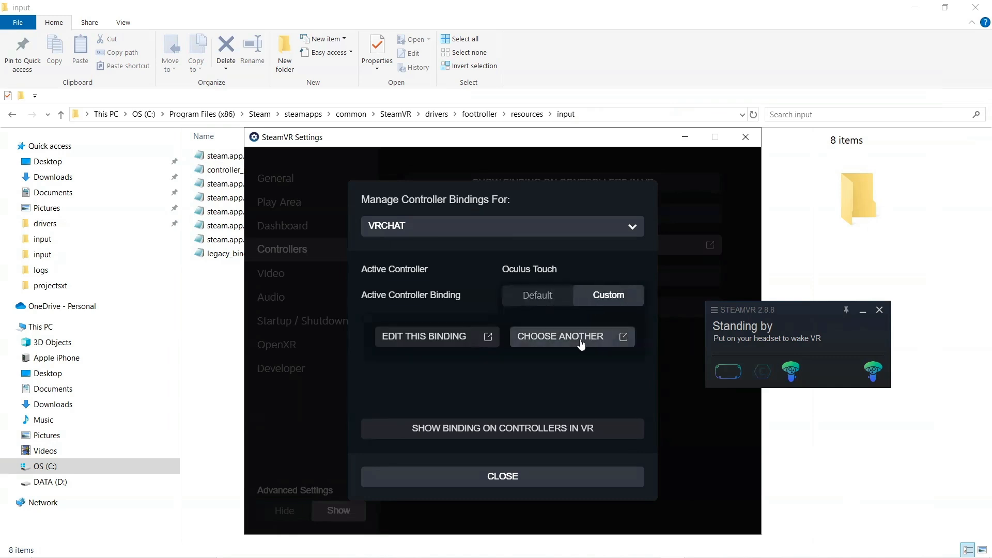
Step: Open VRChat's custom binding for editing, look over its global controls, close it and return to the input folder
{"action": "left_click", "coordinate": [459, 339]}
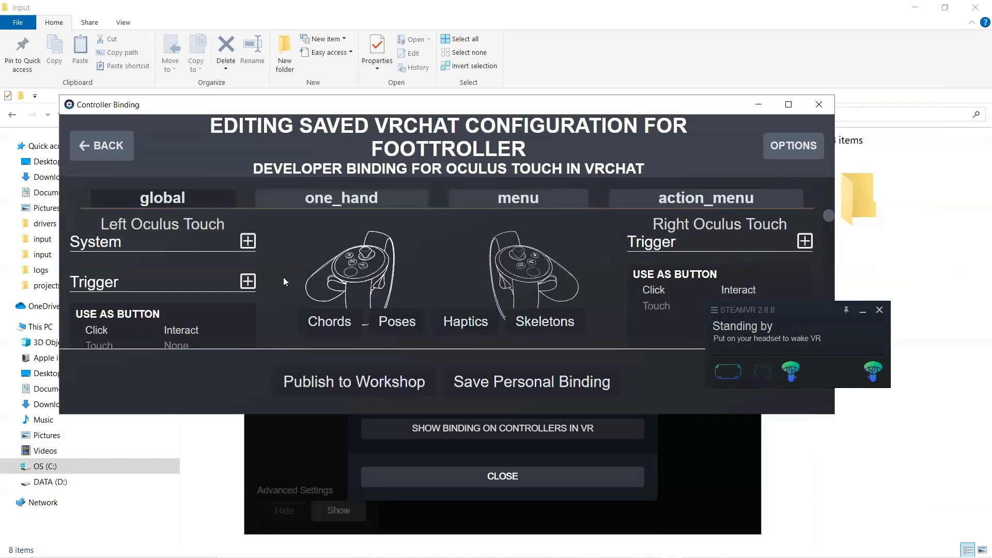
{"action": "scroll", "coordinate": [284, 277], "scroll_direction": "down", "scroll_amount": 1}
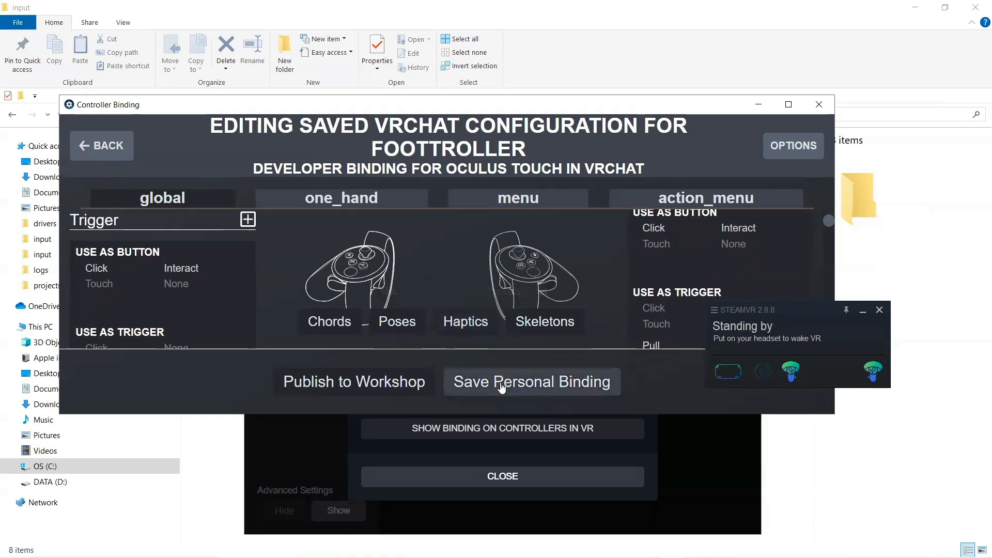
{"action": "left_click", "coordinate": [824, 110]}
{"action": "left_click", "coordinate": [234, 297]}
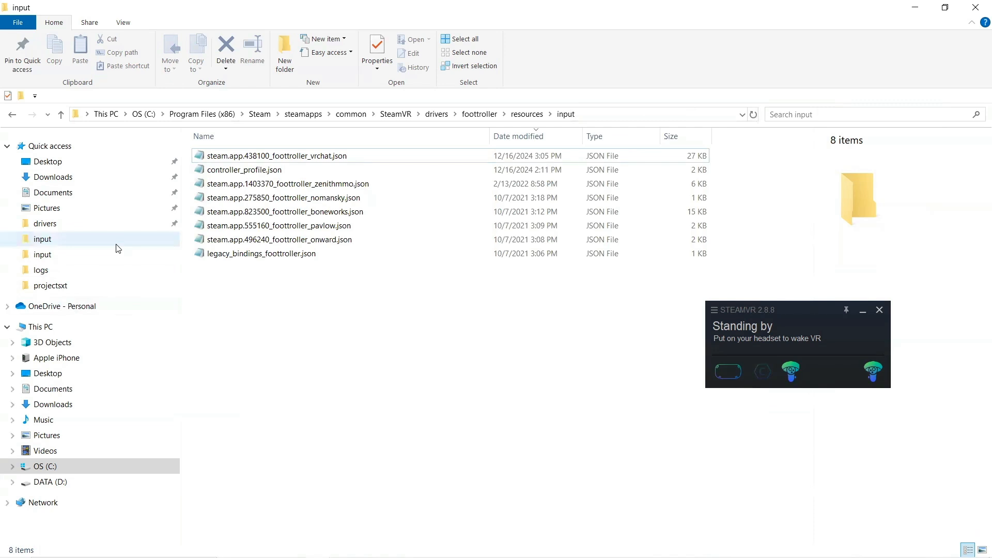
Step: Browse to the input folder inside the steamvr folder in Documents
{"action": "left_click", "coordinate": [103, 192]}
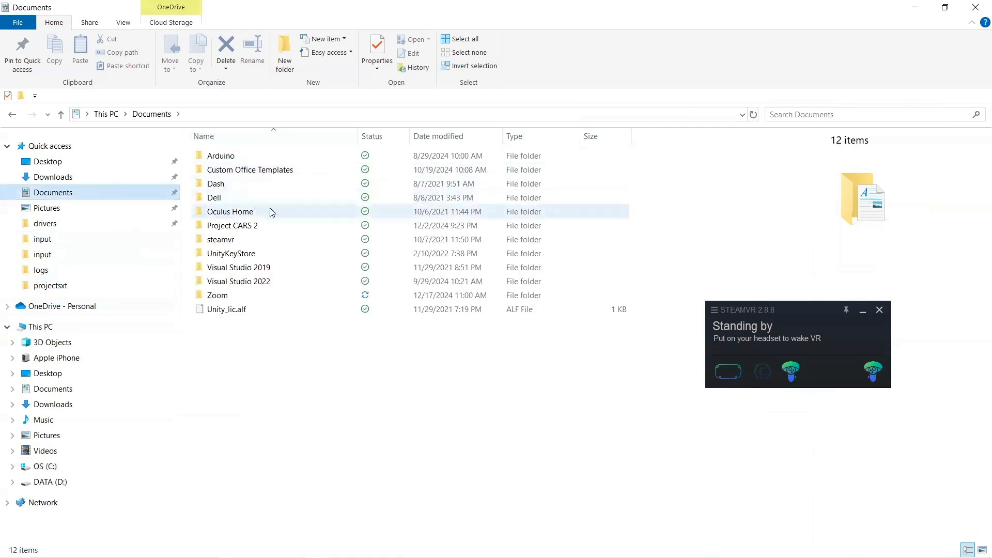
{"action": "double_click", "coordinate": [252, 239]}
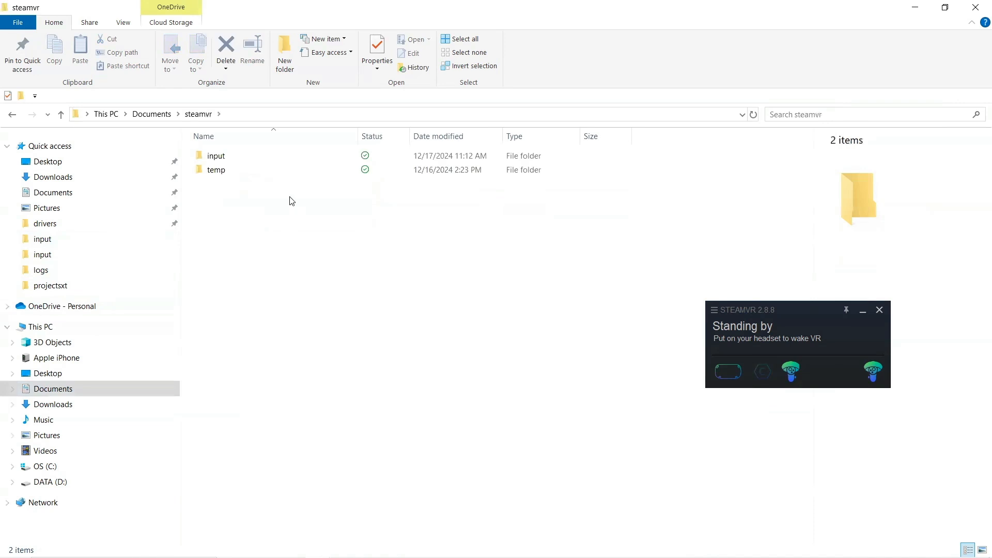
{"action": "double_click", "coordinate": [253, 161]}
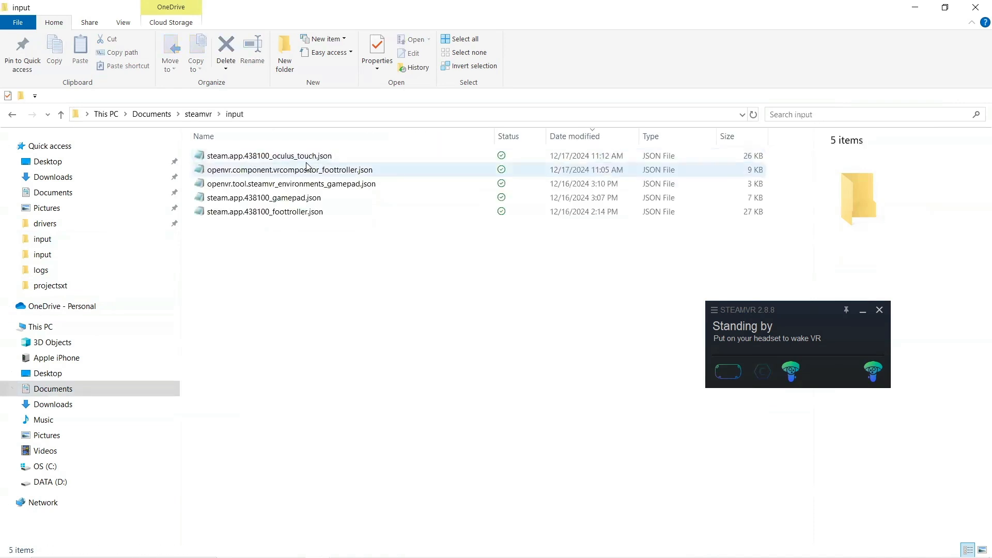
Step: Open steam.app.438100_oculus_touch.json, read through its action menu bindings, and close it
{"action": "left_click", "coordinate": [306, 156]}
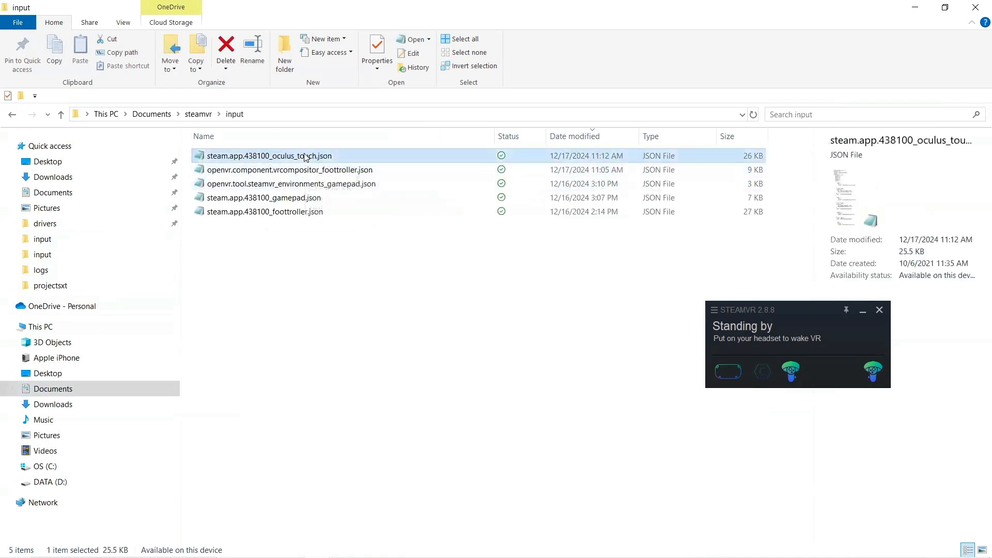
{"action": "double_click", "coordinate": [305, 157]}
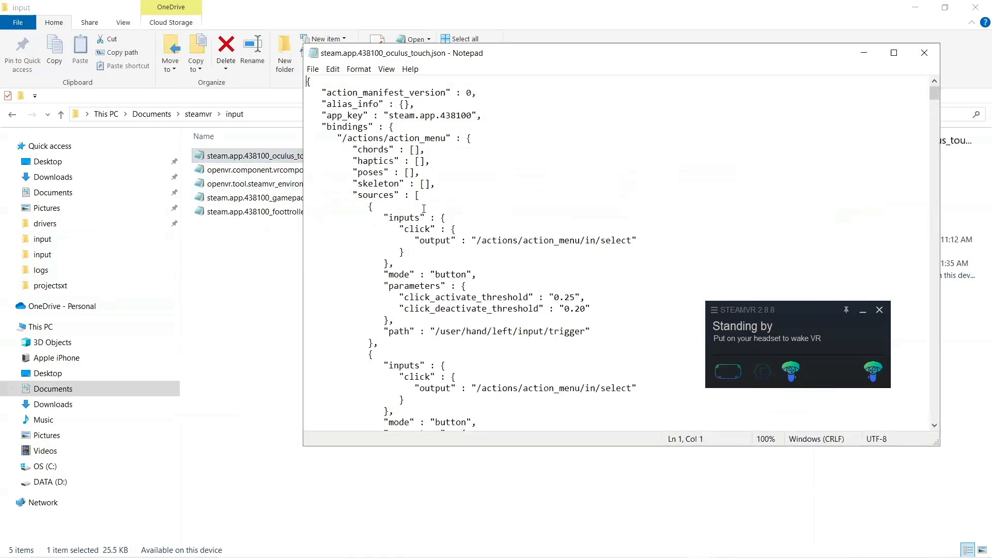
{"action": "scroll", "coordinate": [424, 209], "scroll_direction": "down", "scroll_amount": 8}
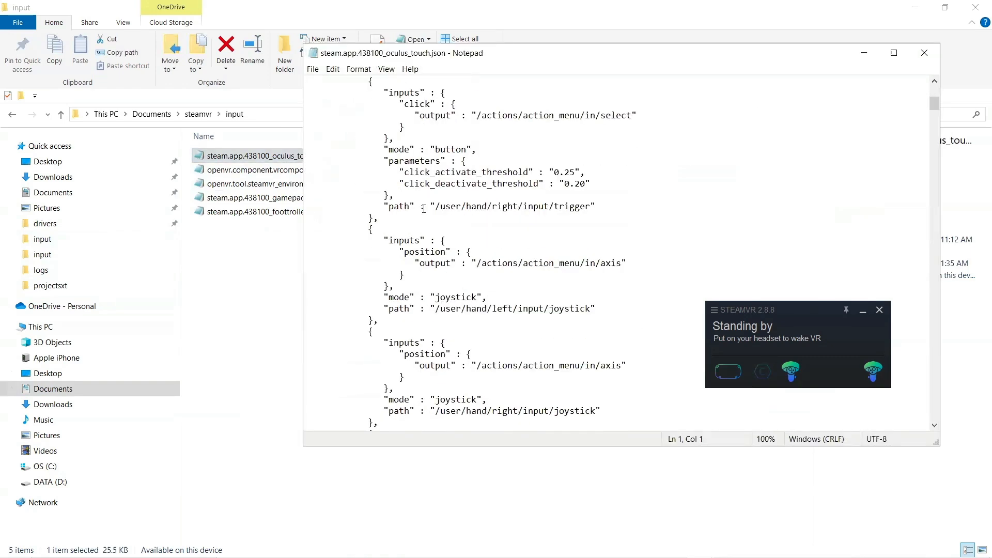
{"action": "scroll", "coordinate": [424, 208], "scroll_direction": "up", "scroll_amount": 9}
{"action": "scroll", "coordinate": [424, 209], "scroll_direction": "down", "scroll_amount": 11}
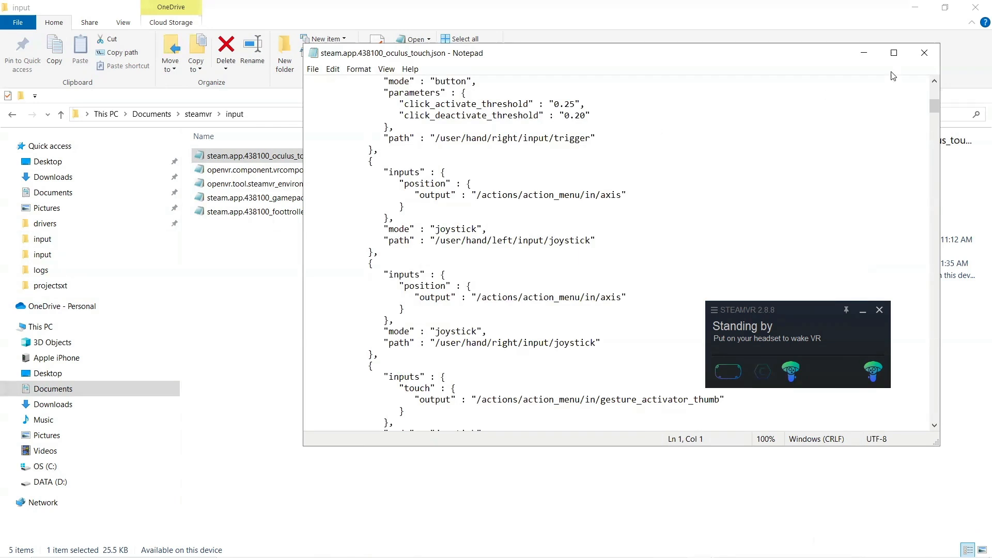
{"action": "left_click", "coordinate": [915, 49]}
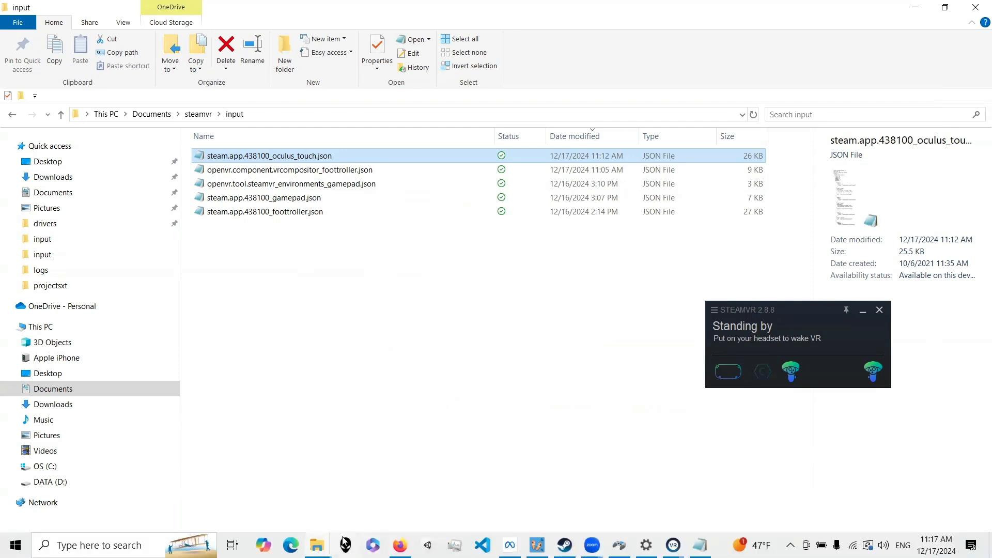
Step: Go back to the foottroller driver's resources\input folder and open controller_profile.json
{"action": "left_click", "coordinate": [317, 545]}
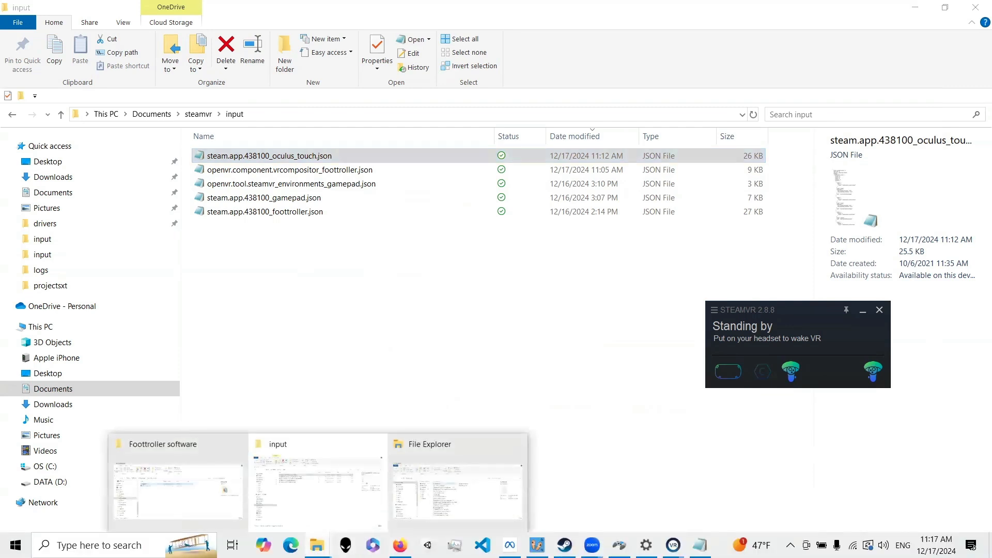
{"action": "left_click", "coordinate": [297, 503]}
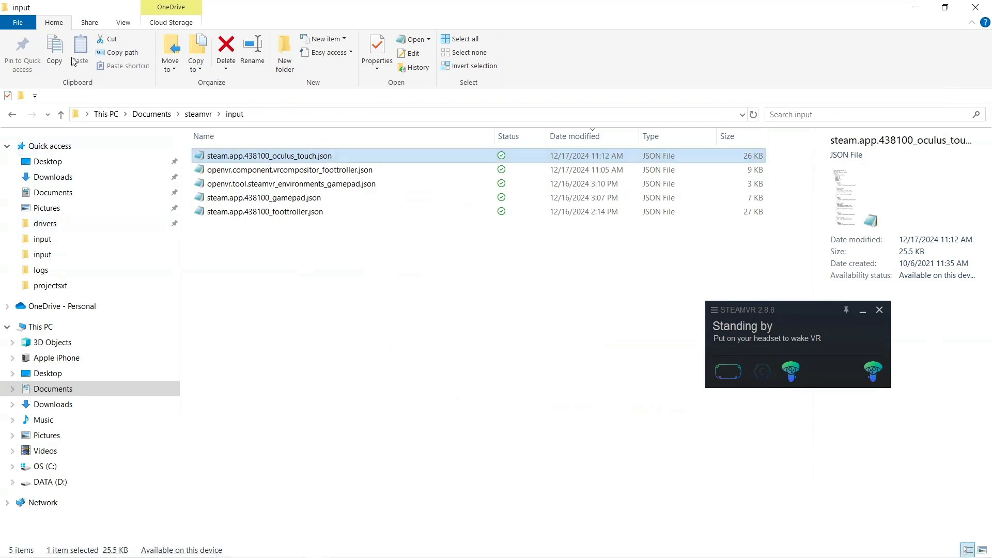
{"action": "left_click", "coordinate": [12, 117]}
{"action": "left_click", "coordinate": [13, 117]}
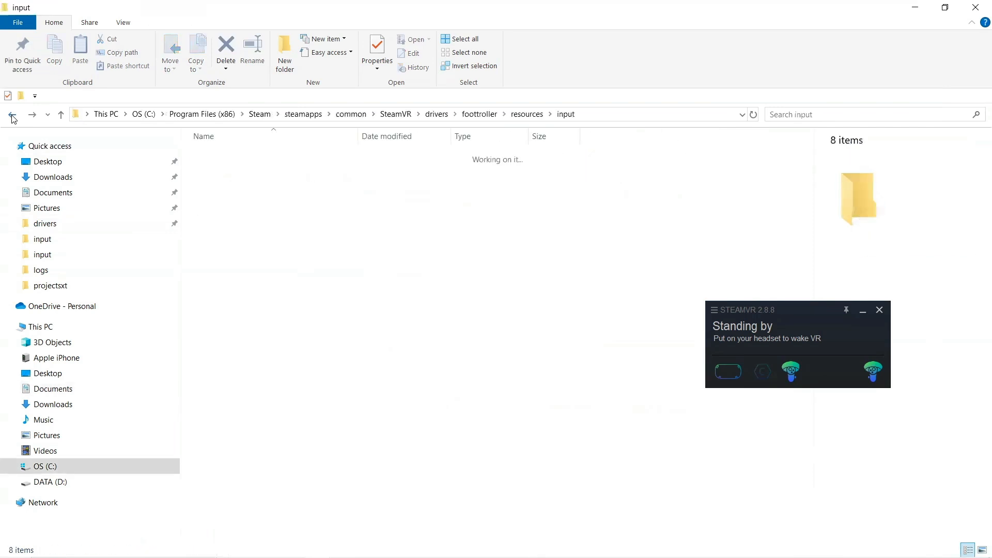
{"action": "left_click", "coordinate": [13, 116]}
{"action": "left_click", "coordinate": [12, 117]}
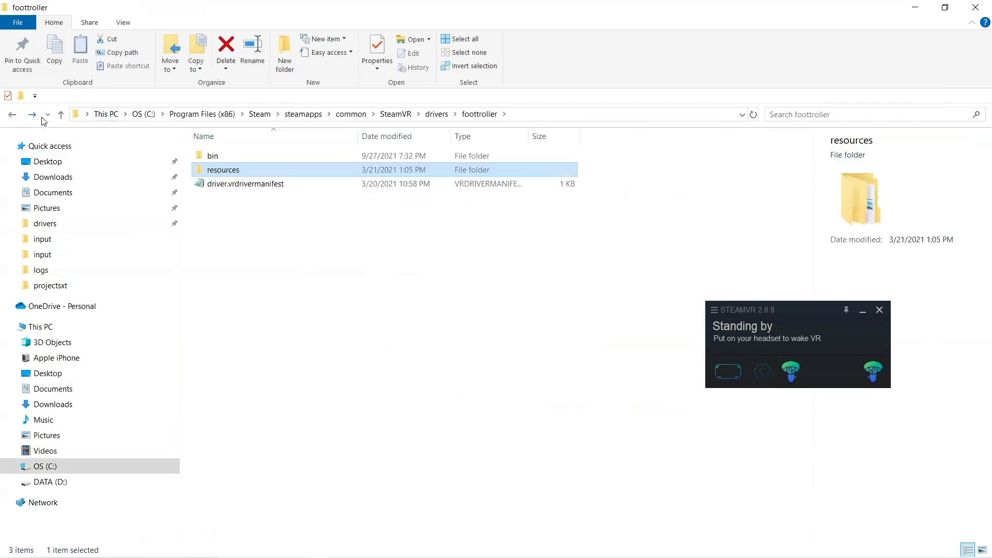
{"action": "left_click", "coordinate": [31, 115]}
{"action": "left_click", "coordinate": [42, 118]}
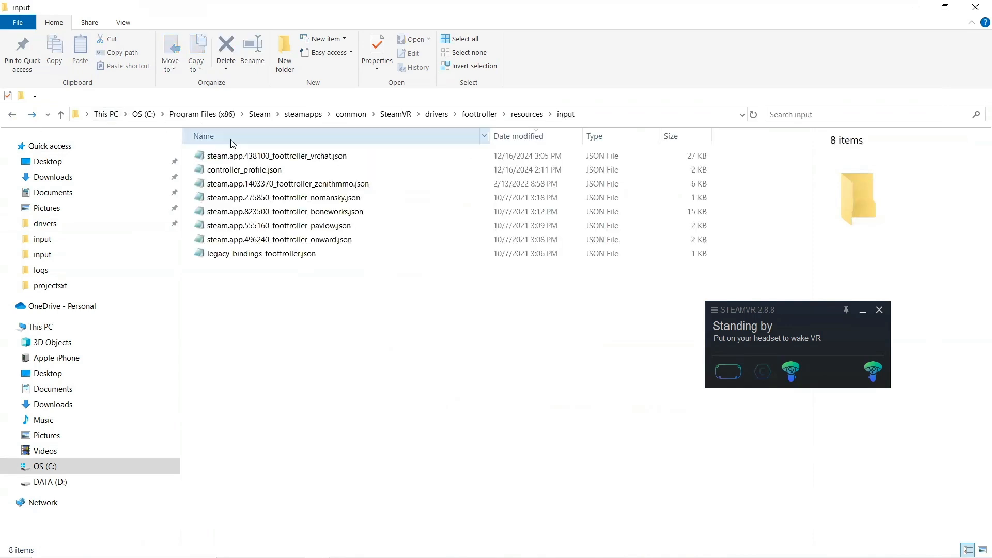
{"action": "double_click", "coordinate": [246, 170]}
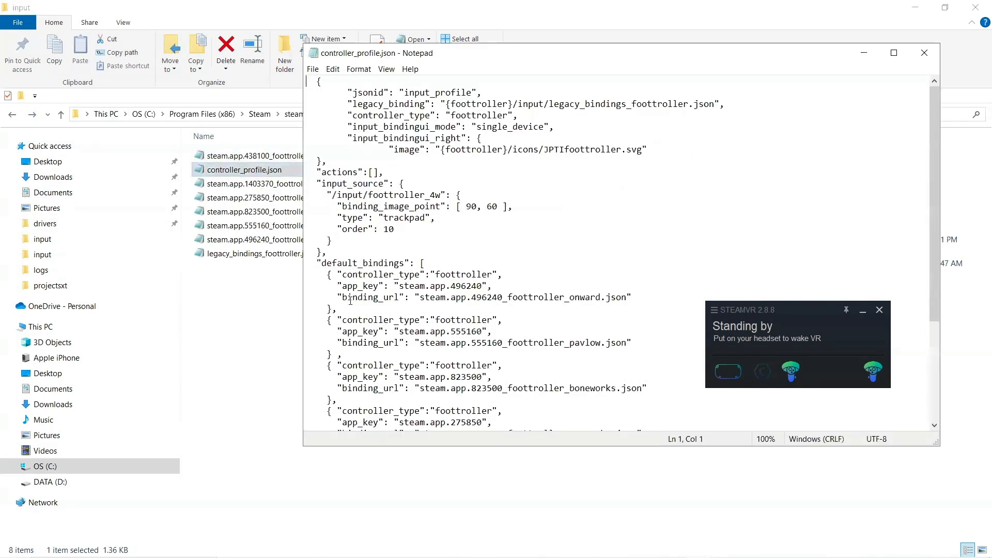
Step: Read through the default_bindings section of controller_profile.json down to the VRChat entry and close the file
{"action": "scroll", "coordinate": [350, 300], "scroll_direction": "down", "scroll_amount": 5}
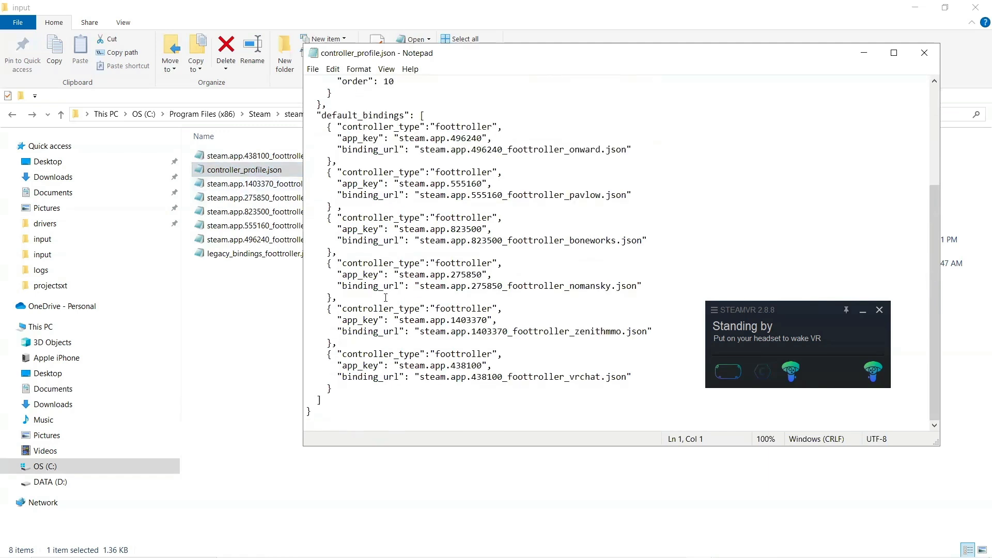
{"action": "left_click", "coordinate": [346, 387]}
{"action": "left_click", "coordinate": [923, 58]}
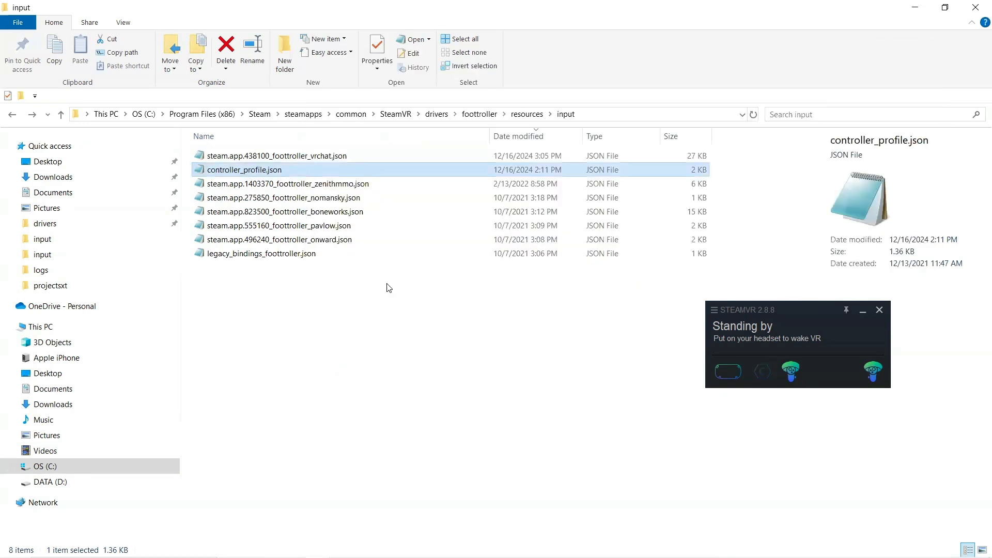
{"action": "left_click", "coordinate": [343, 291]}
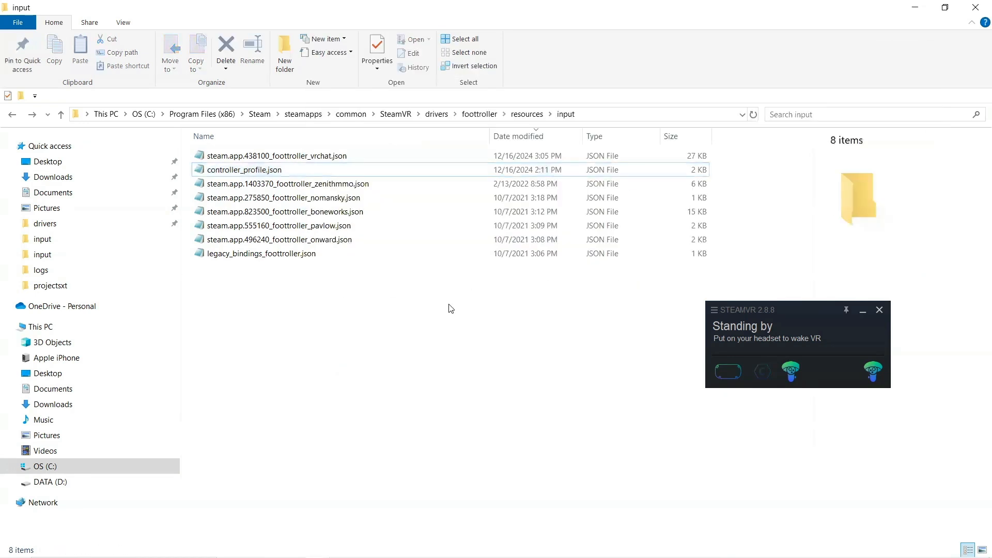
{"action": "right_click", "coordinate": [776, 329]}
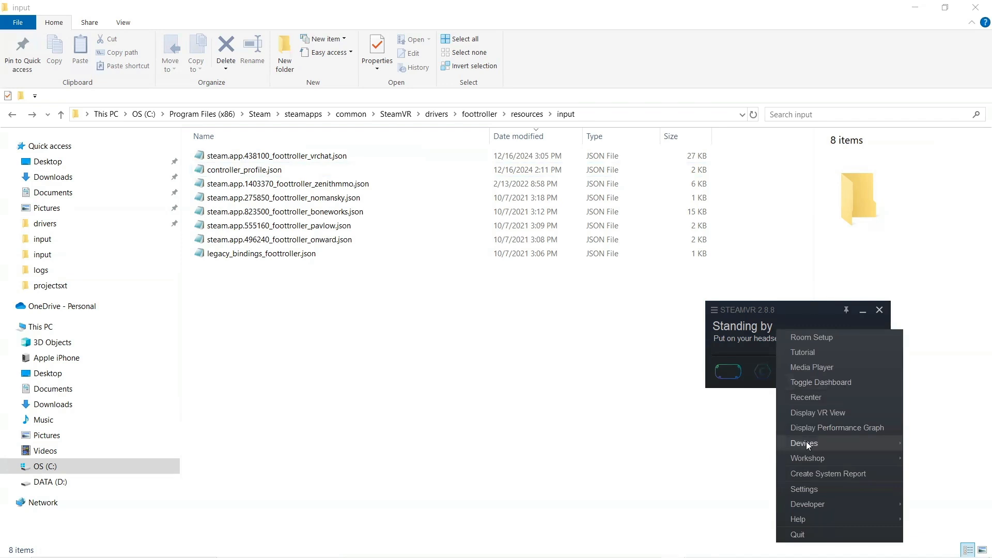
{"action": "mouse_move", "coordinate": [808, 445]}
{"action": "key", "text": "Escape"}
{"action": "key", "text": "Escape"}
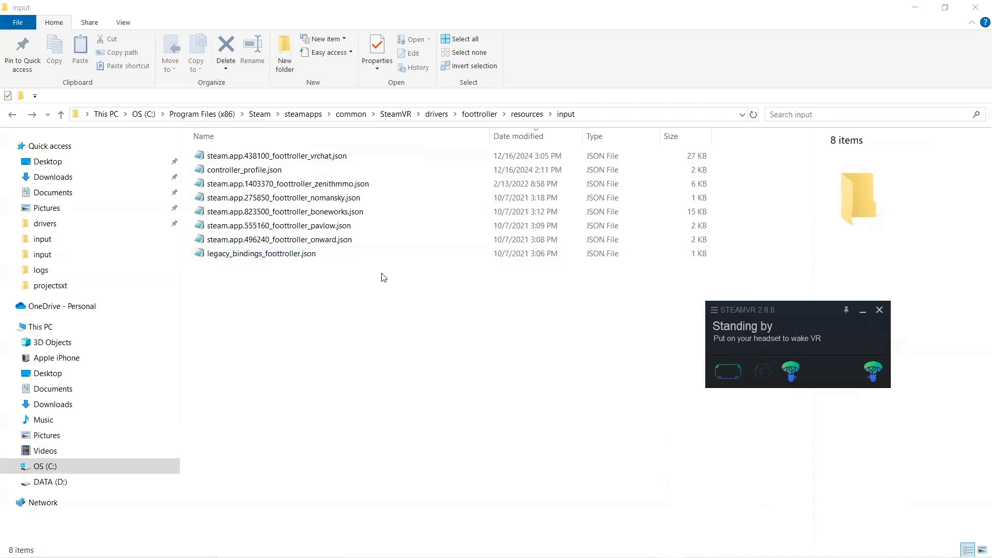
Step: Switch to the Steam library, replace the vrchat search with "bo" to find BONEWORKS, and launch the game
{"action": "right_click", "coordinate": [803, 338]}
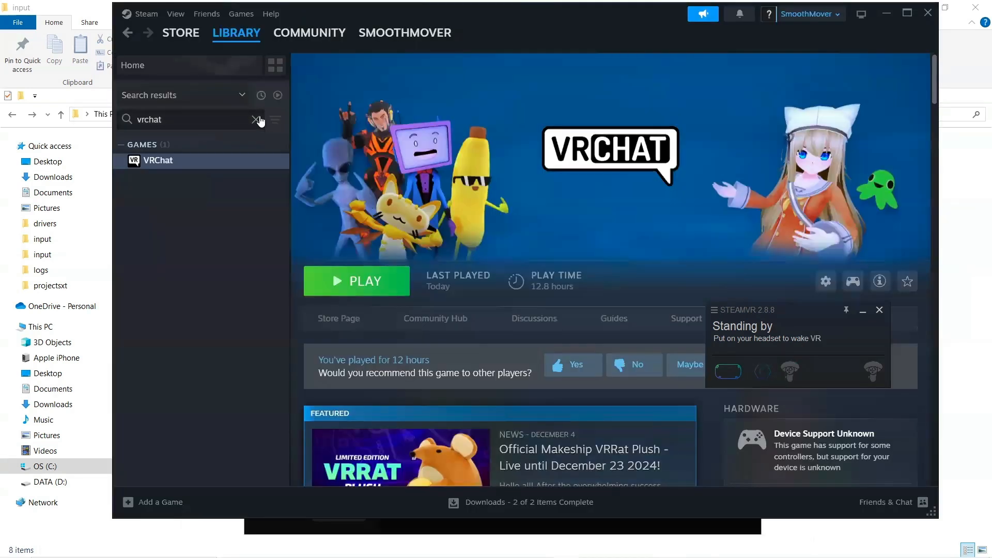
{"action": "left_click", "coordinate": [253, 120]}
{"action": "type", "text": "bo"}
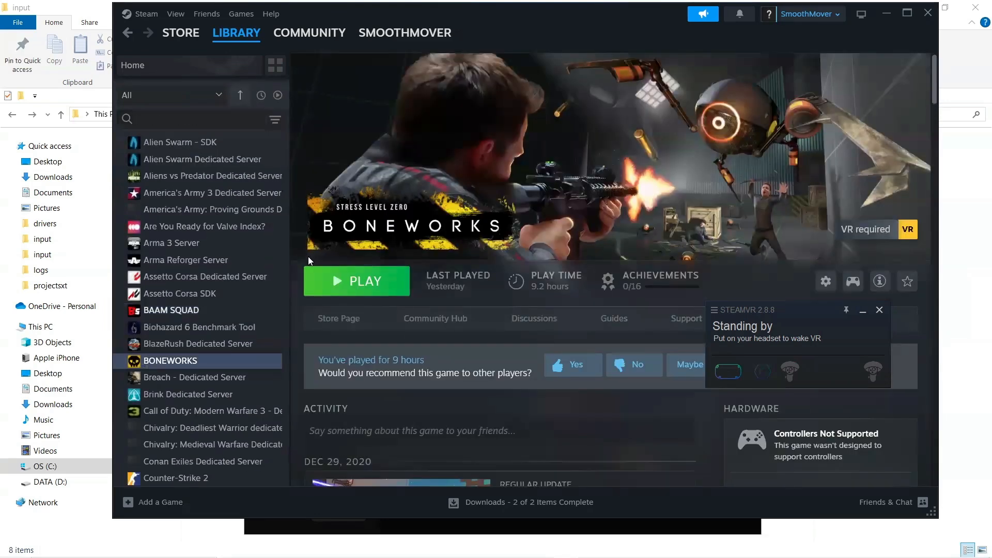
{"action": "left_click", "coordinate": [341, 281]}
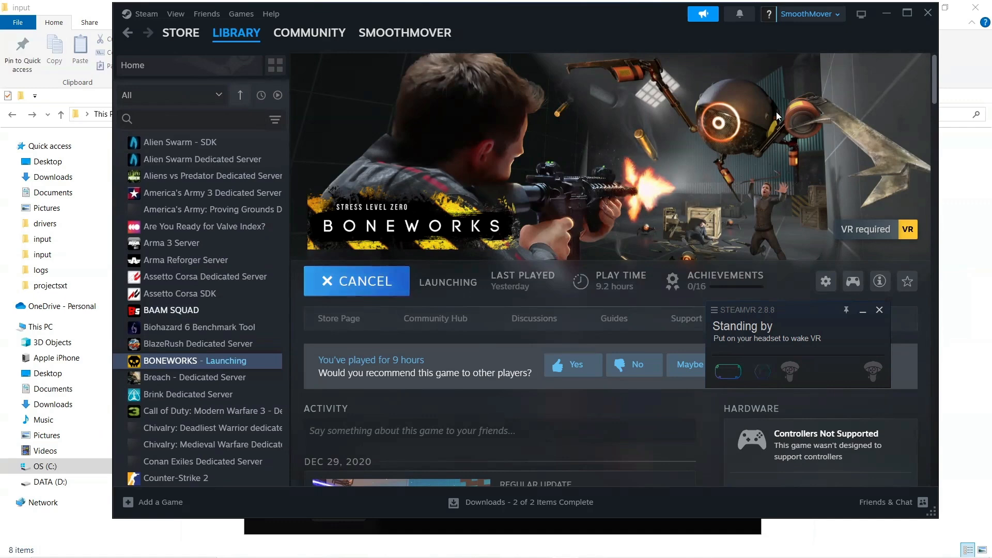
{"action": "left_click", "coordinate": [882, 22]}
Step: Return to SteamVR Settings, leave the controller bindings dialog, and view the current foottroller binding for BONEWORKS in the binding UI
{"action": "left_click", "coordinate": [659, 498]}
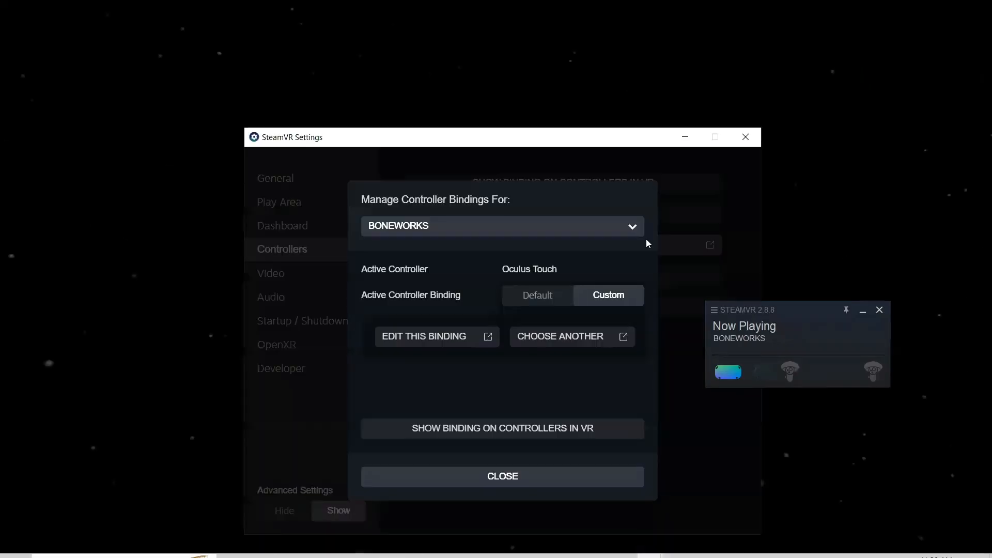
{"action": "left_click", "coordinate": [521, 476]}
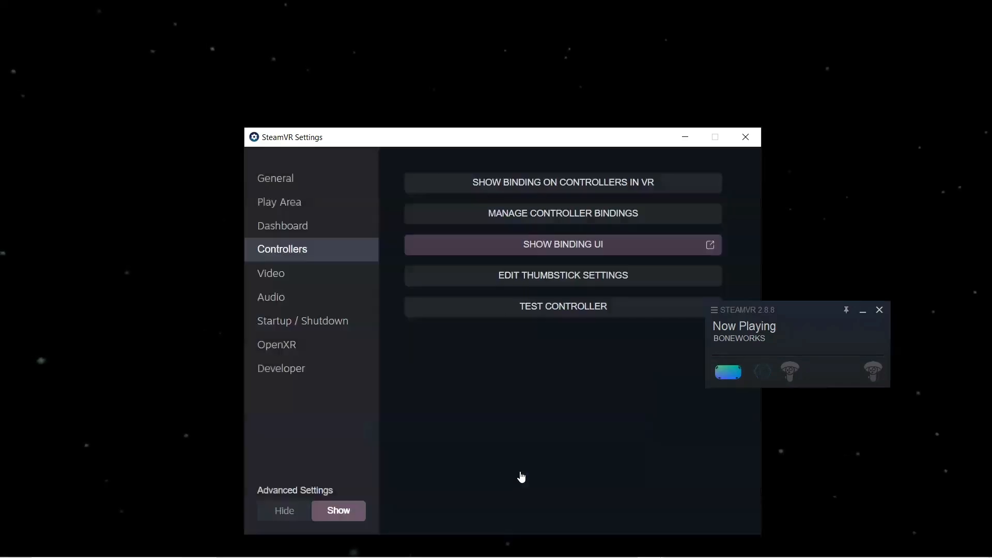
{"action": "left_click", "coordinate": [560, 251]}
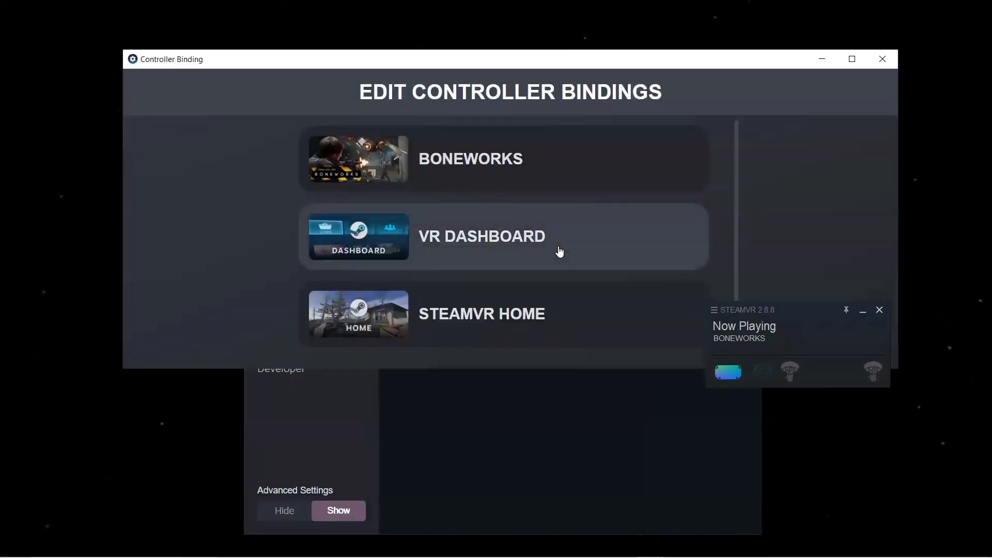
{"action": "left_click", "coordinate": [493, 162]}
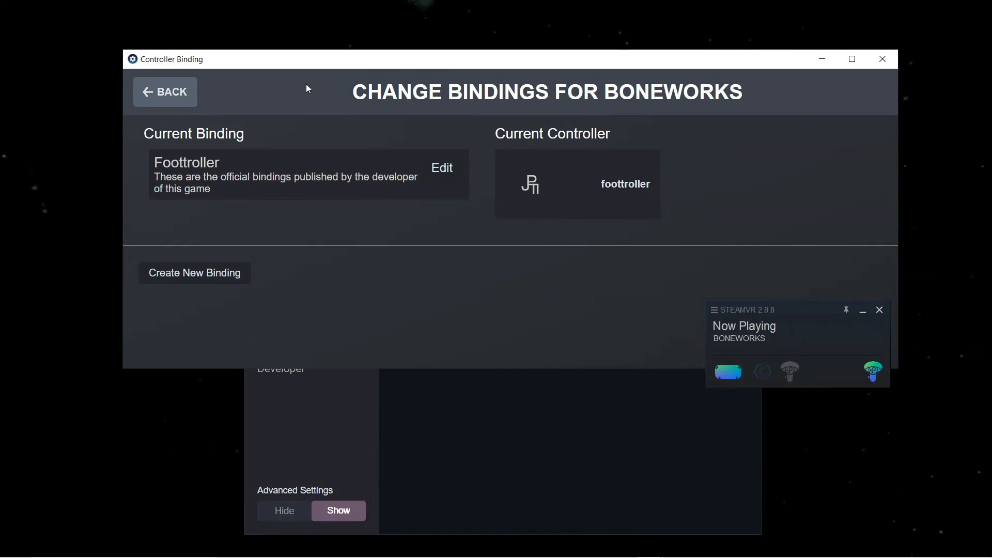
{"action": "left_click", "coordinate": [184, 93]}
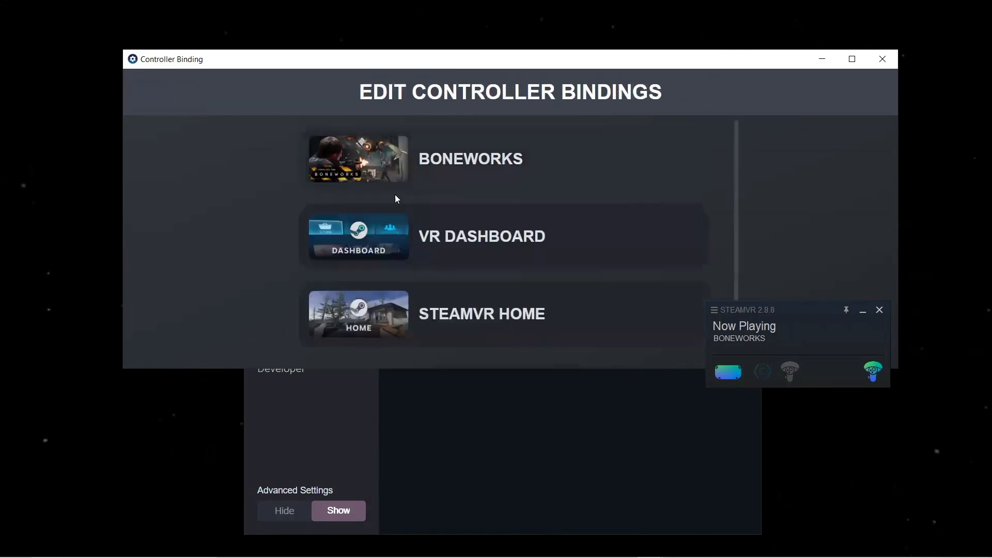
{"action": "left_click", "coordinate": [482, 159]}
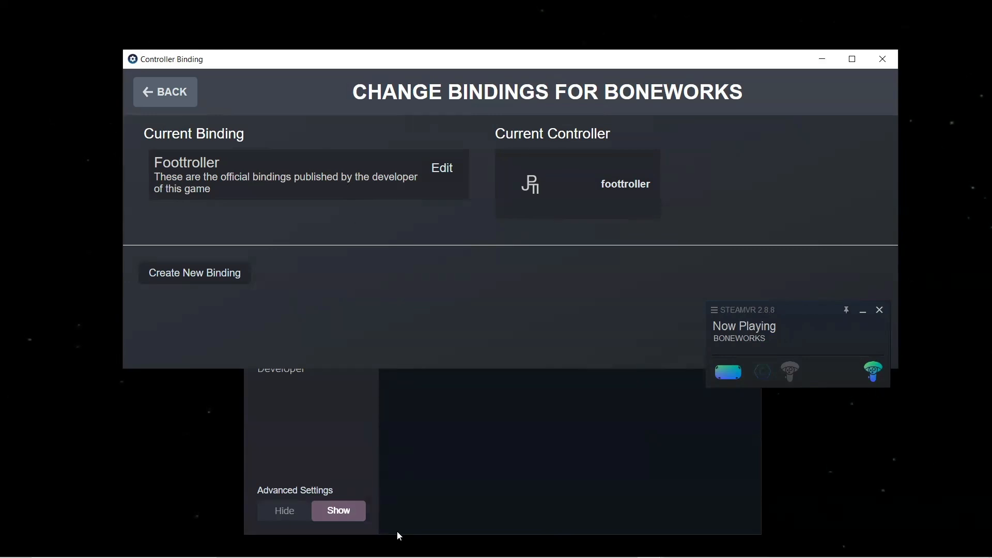
Step: Bring up the foottroller driver's input folder in File Explorer, look over its per-game binding files, and minimize the folder
{"action": "mouse_move", "coordinate": [400, 537]}
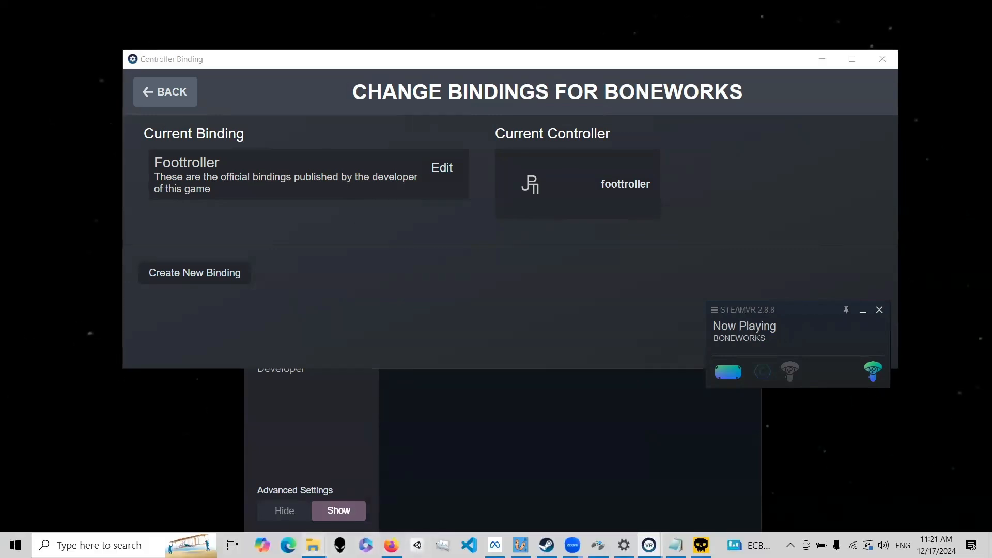
{"action": "mouse_move", "coordinate": [313, 546]}
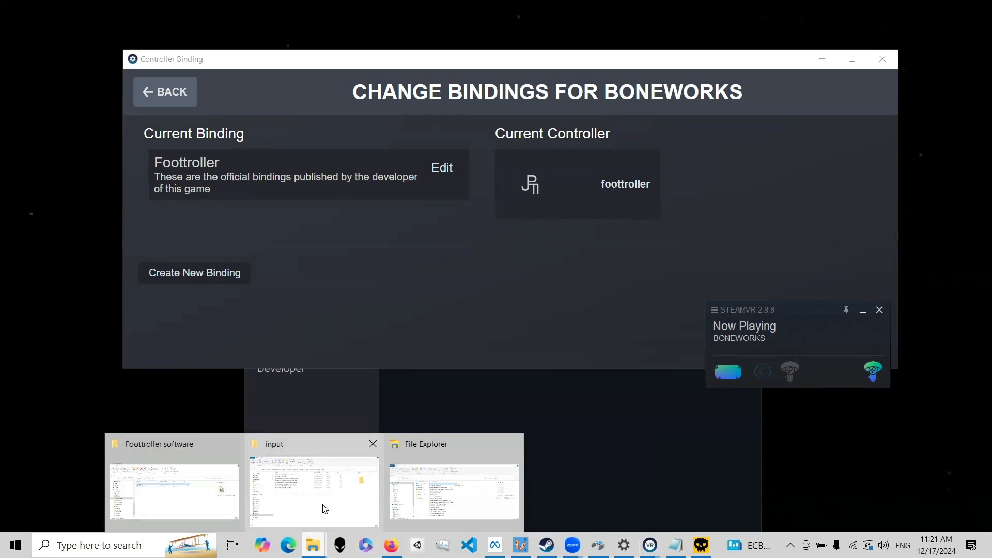
{"action": "left_click", "coordinate": [337, 508]}
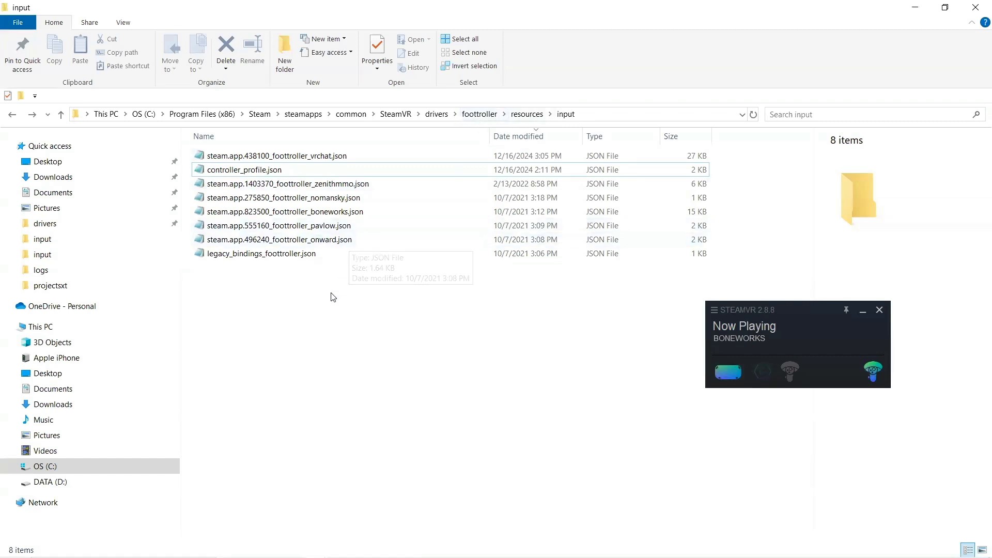
{"action": "left_click", "coordinate": [915, 6]}
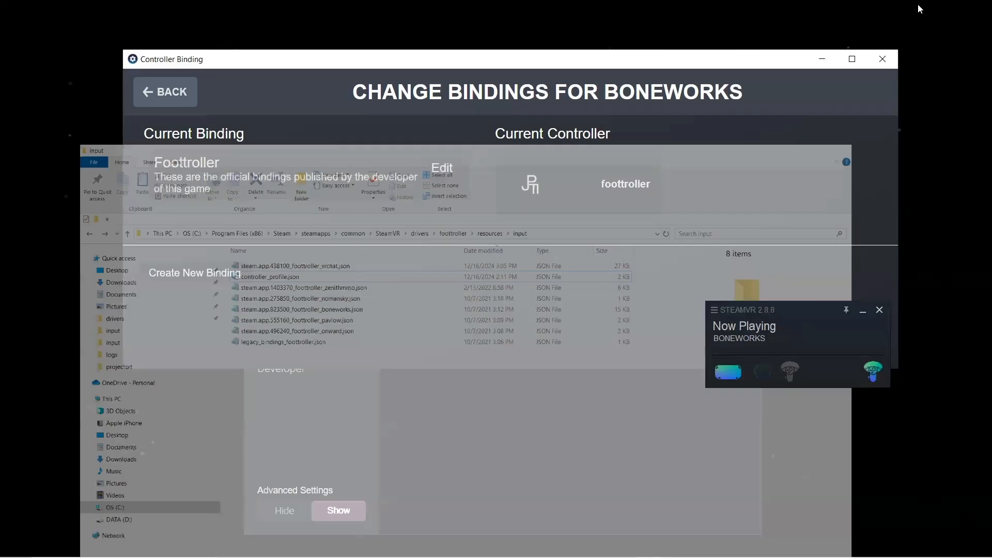
Step: Close SteamVR Settings and minimize the Controller Binding window to reveal the running BONEWORKS view
{"action": "left_click", "coordinate": [609, 415]}
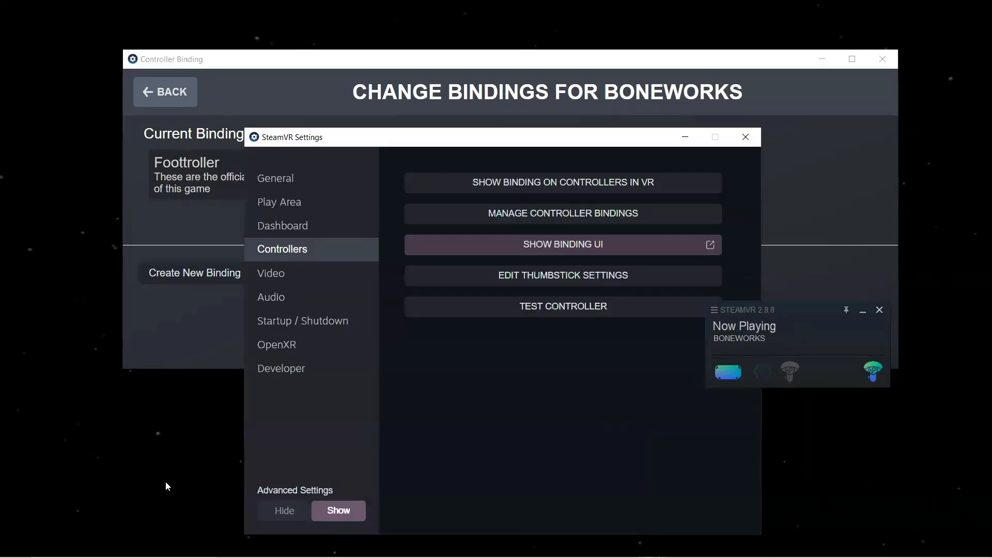
{"action": "left_click", "coordinate": [744, 135]}
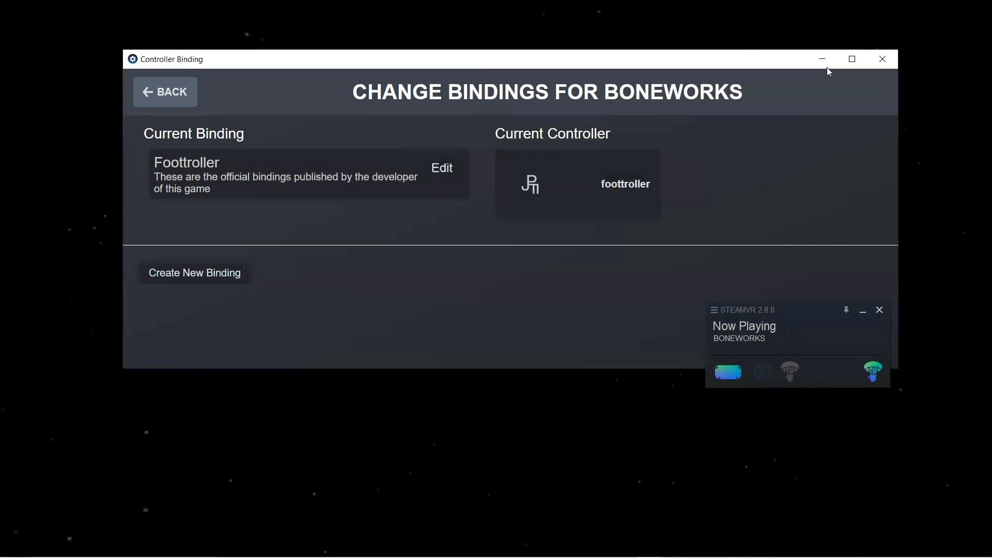
{"action": "left_click", "coordinate": [821, 59]}
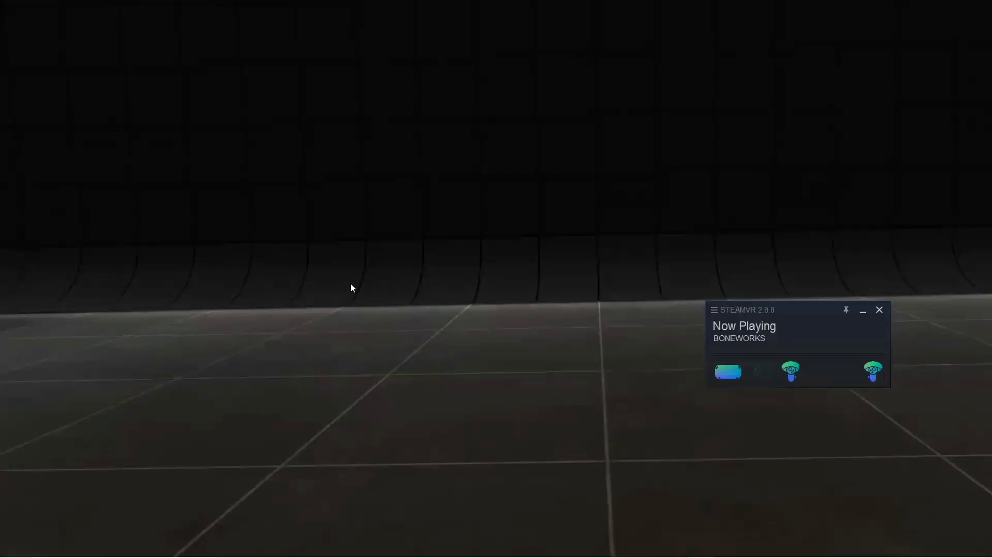